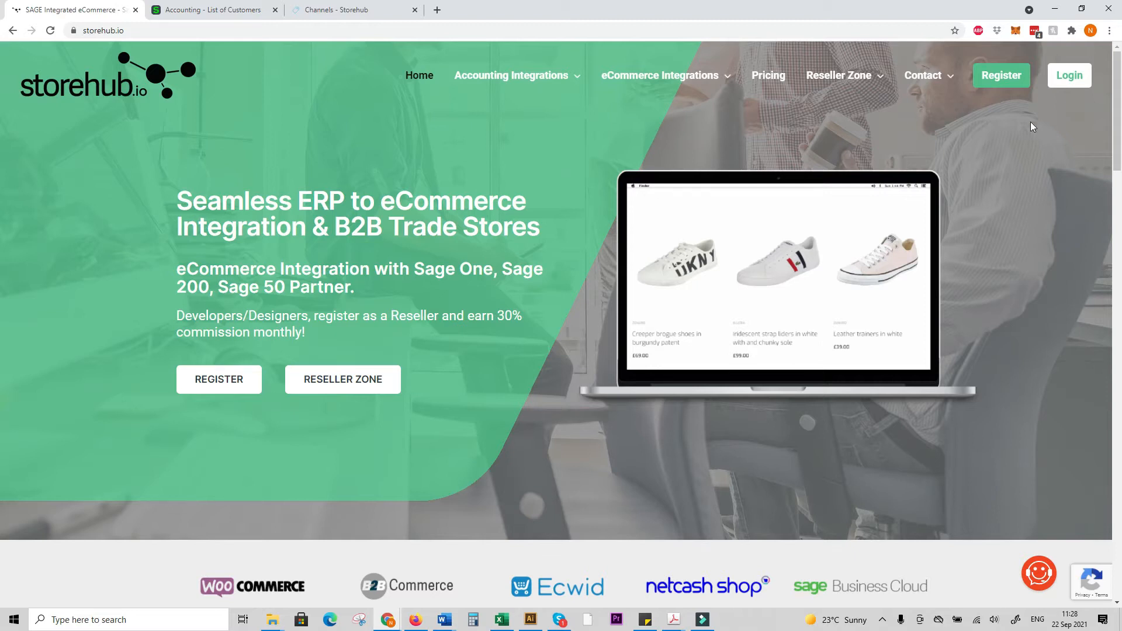
- Switch to Storehub, add a new B2B channel and name it GreenPlants
{"action": "left_click", "coordinate": [331, 7]}
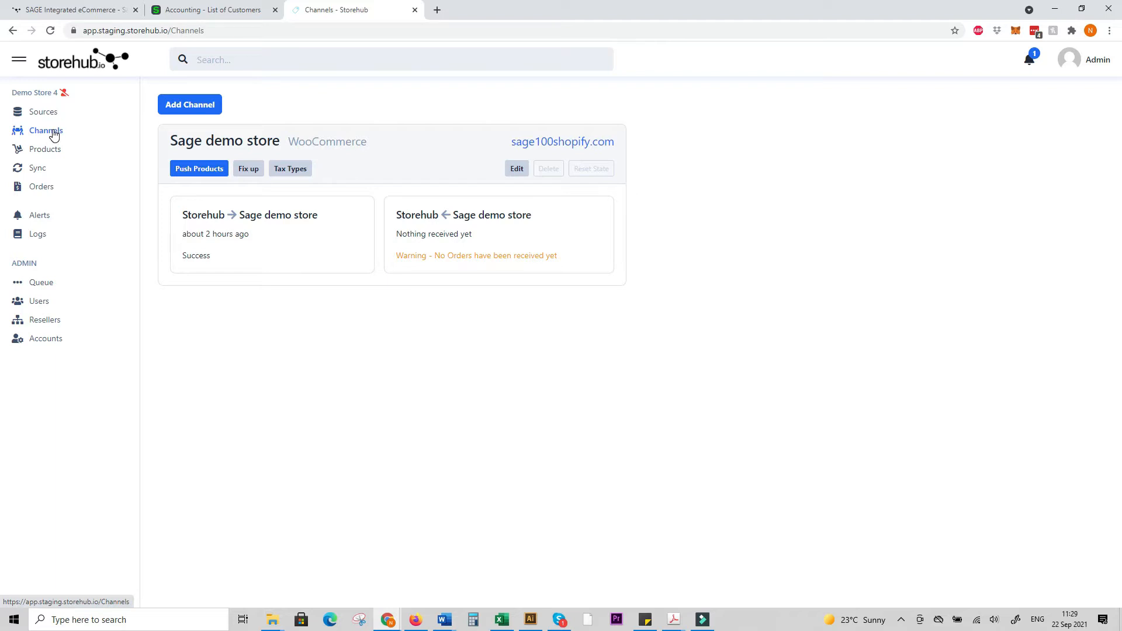
{"action": "left_click", "coordinate": [188, 106]}
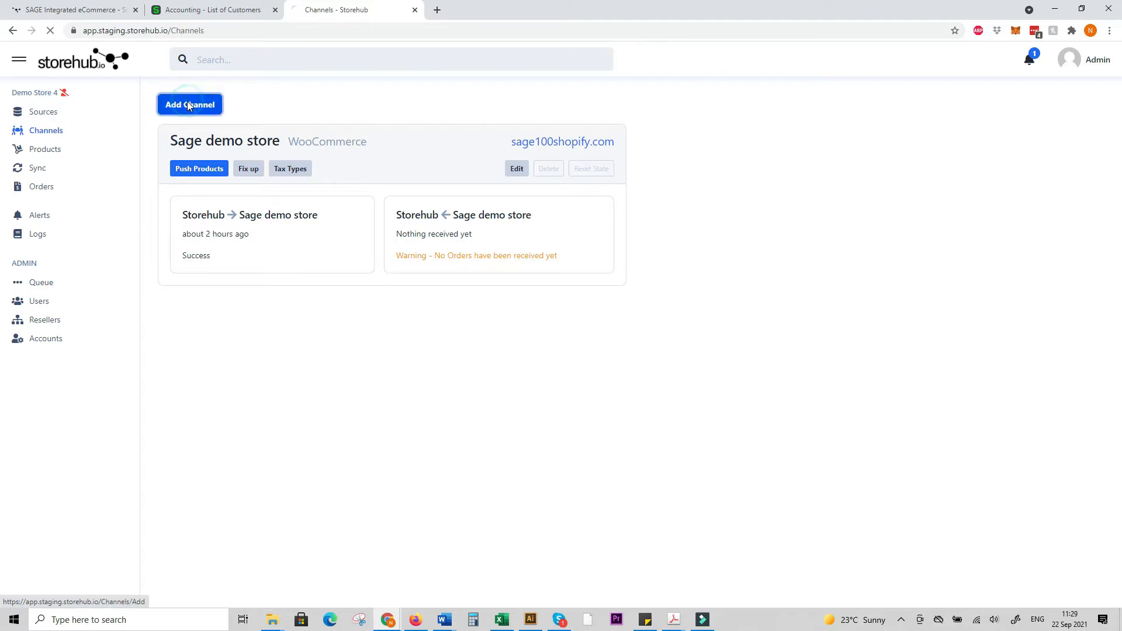
{"action": "left_click", "coordinate": [383, 144]}
{"action": "left_click", "coordinate": [381, 202]}
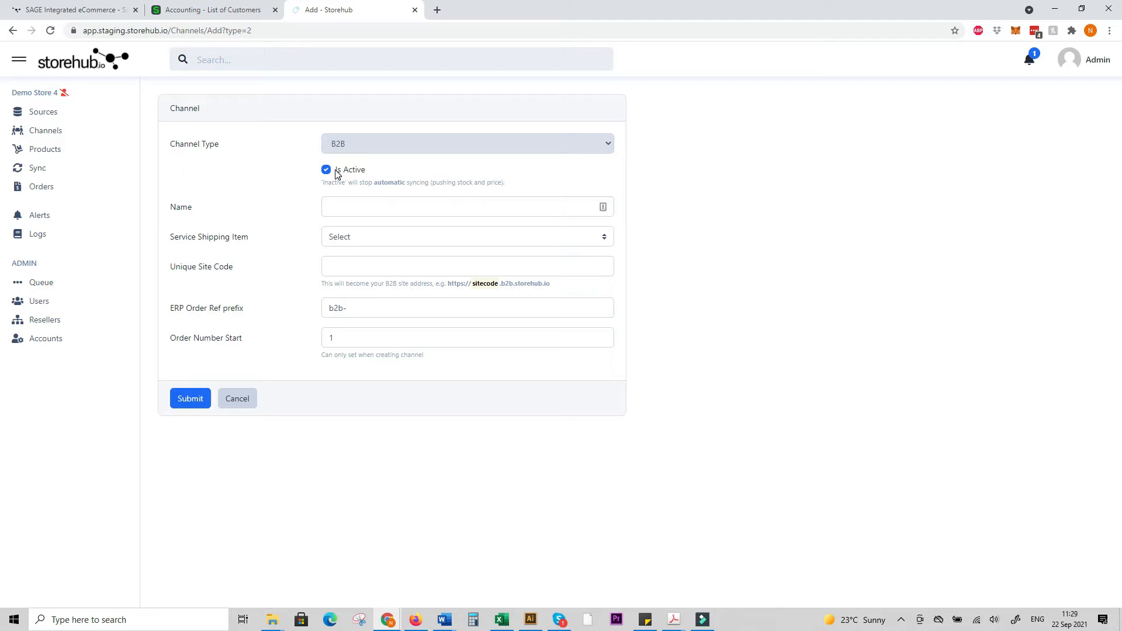
{"action": "left_click", "coordinate": [352, 206]}
{"action": "left_click", "coordinate": [719, 153]}
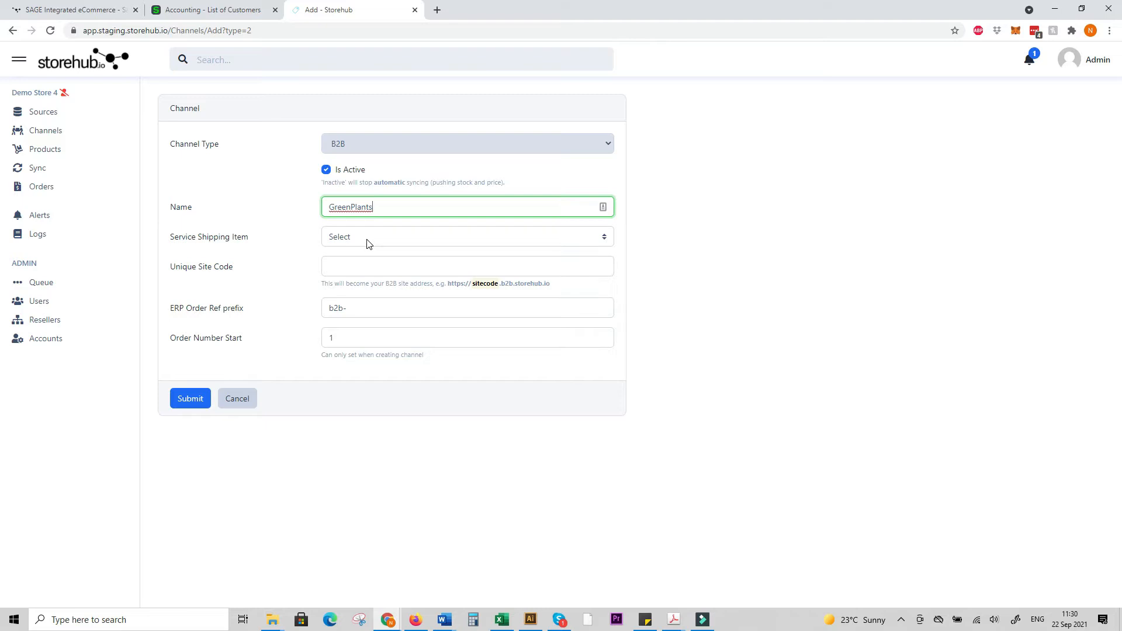
- Set the channel's shipping item to DELIVERY - Website delivery and its site code to Greenplants, and submit it with the default order prefix and start number
{"action": "left_click", "coordinate": [368, 244]}
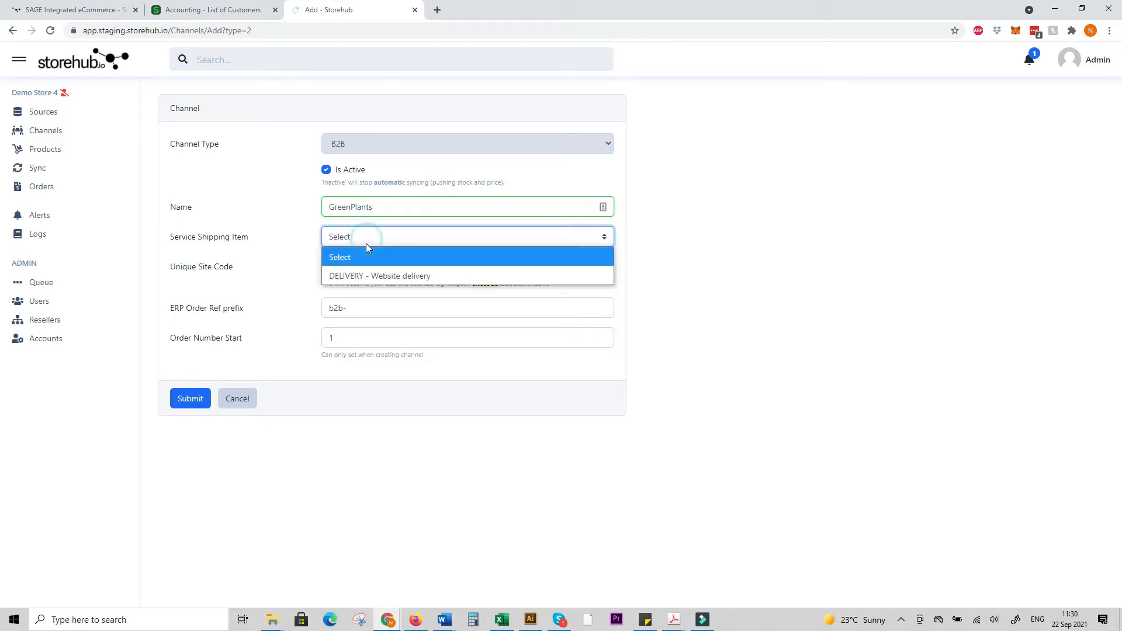
{"action": "left_click", "coordinate": [367, 270]}
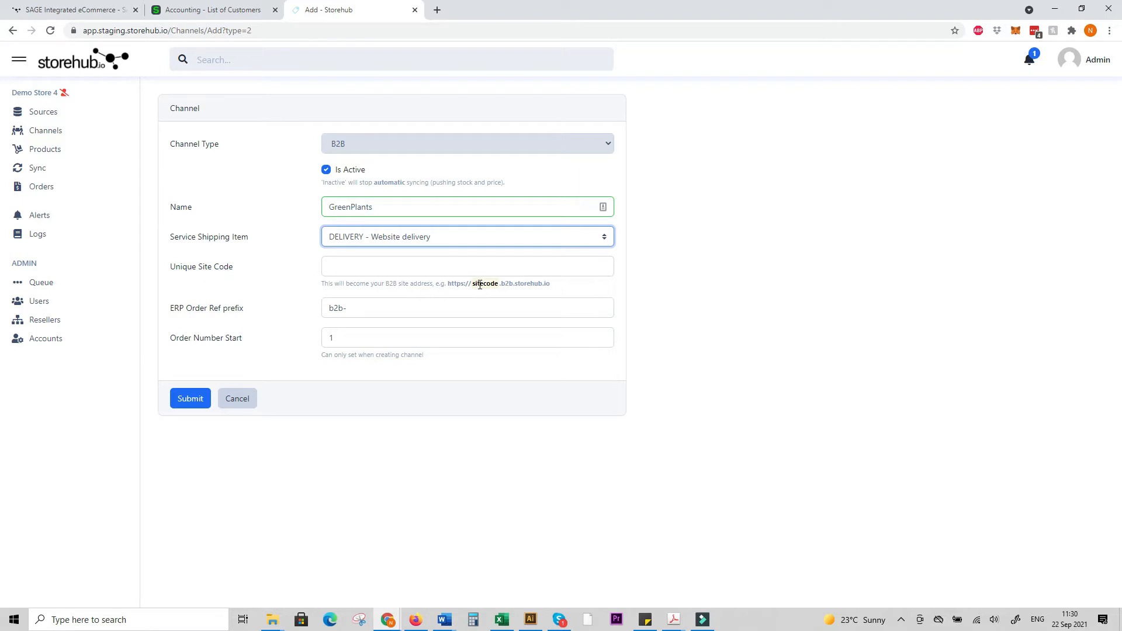
{"action": "left_click_drag", "start_coordinate": [472, 285], "coordinate": [499, 285]}
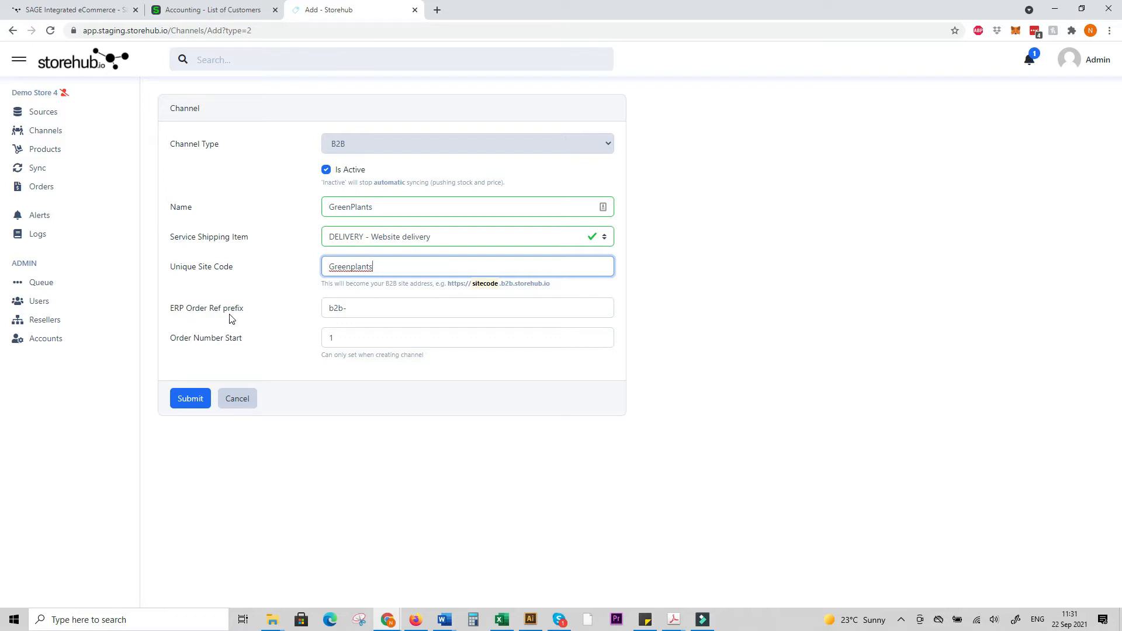
{"action": "double_click", "coordinate": [342, 308]}
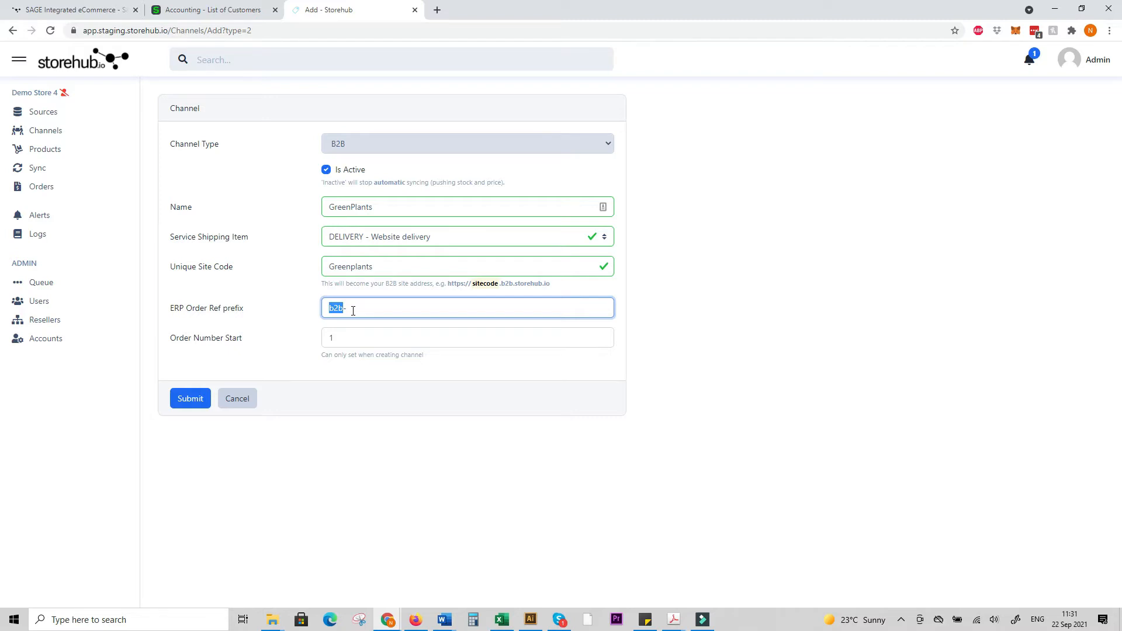
{"action": "left_click", "coordinate": [349, 335]}
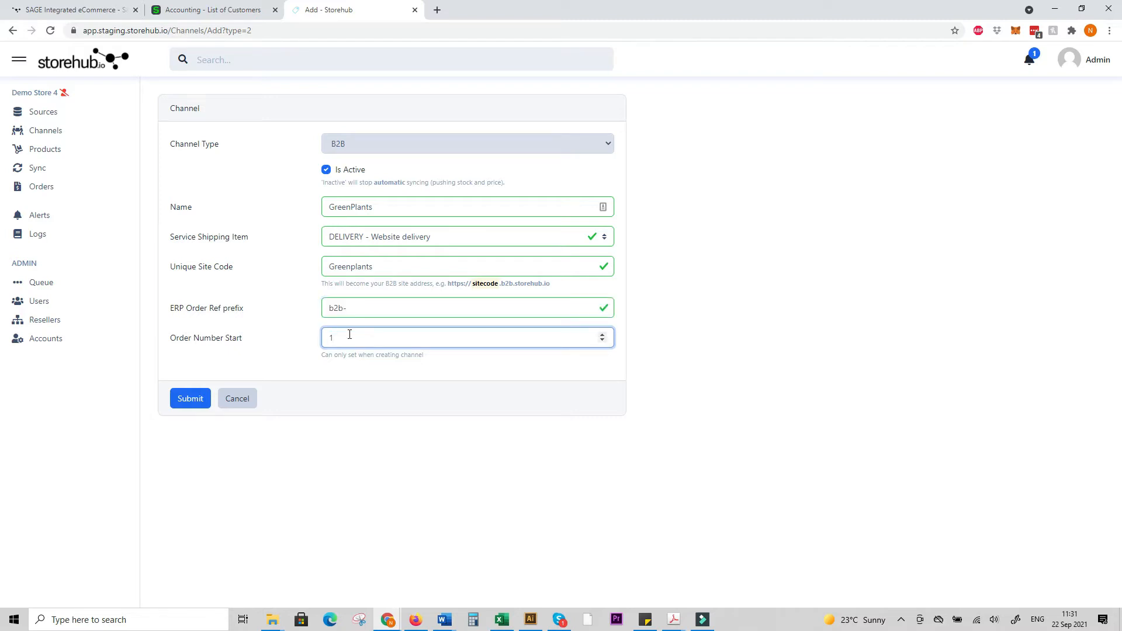
{"action": "left_click", "coordinate": [191, 399]}
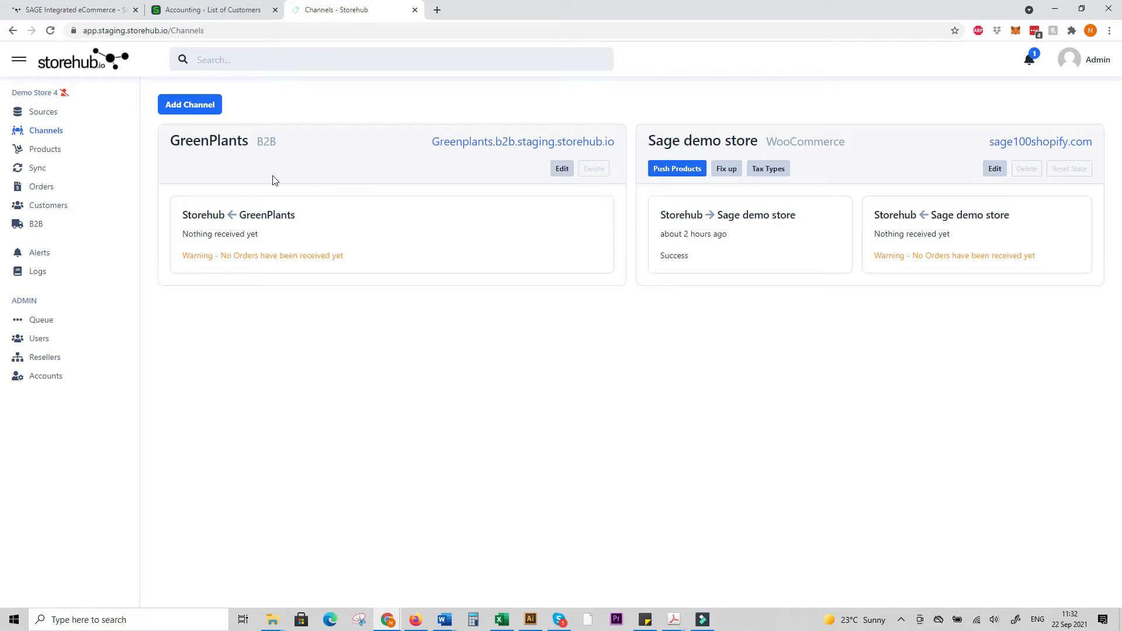
- Examine the customer list, including the customer status filter choices, discount groups and delivery addresses
{"action": "left_click", "coordinate": [84, 206]}
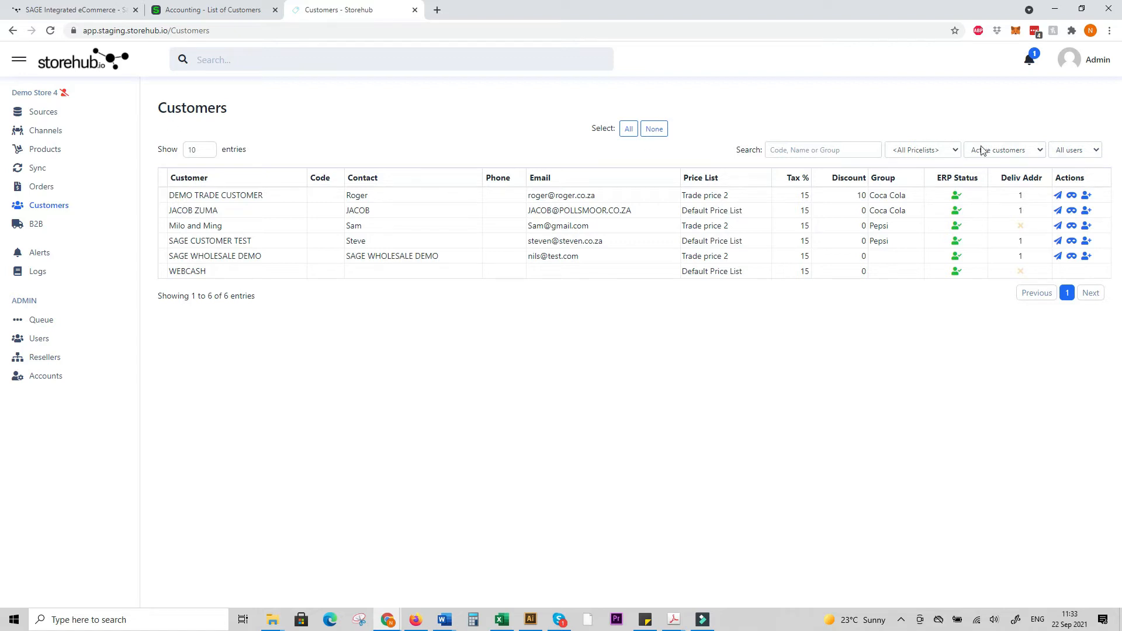
{"action": "left_click", "coordinate": [1037, 150]}
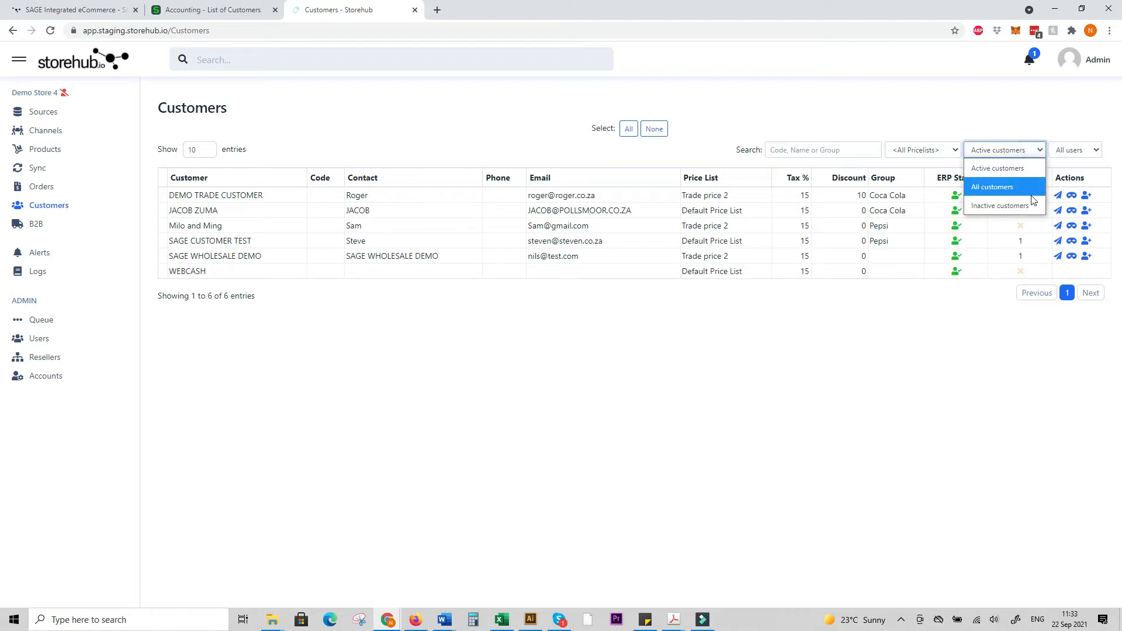
{"action": "left_click", "coordinate": [1018, 111]}
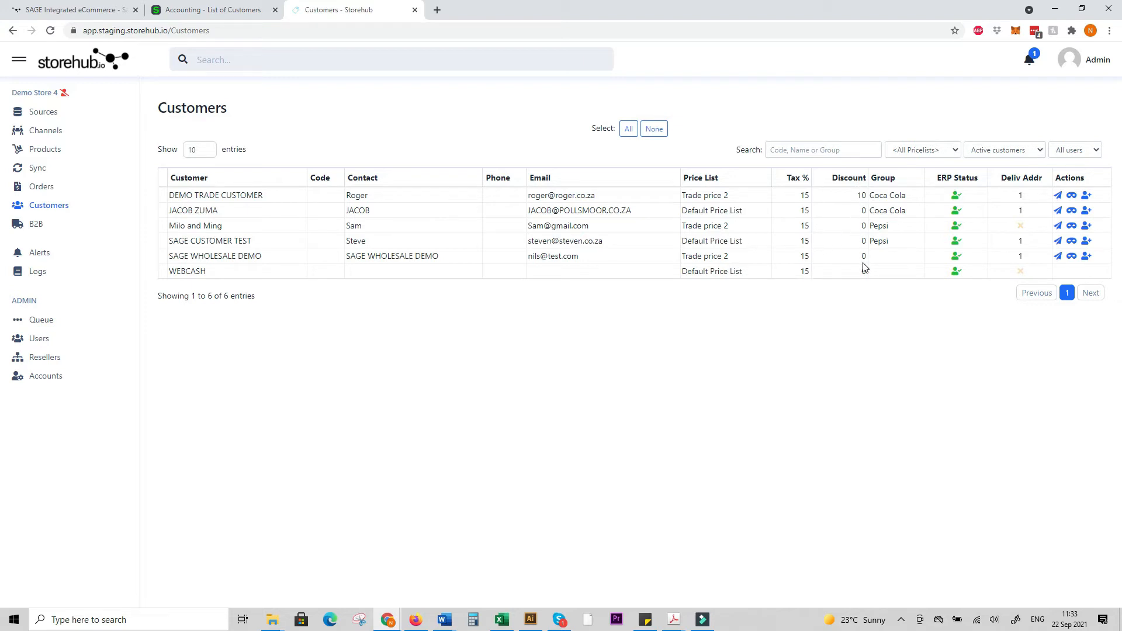
{"action": "triple_click", "coordinate": [871, 197]}
{"action": "left_click", "coordinate": [871, 197]}
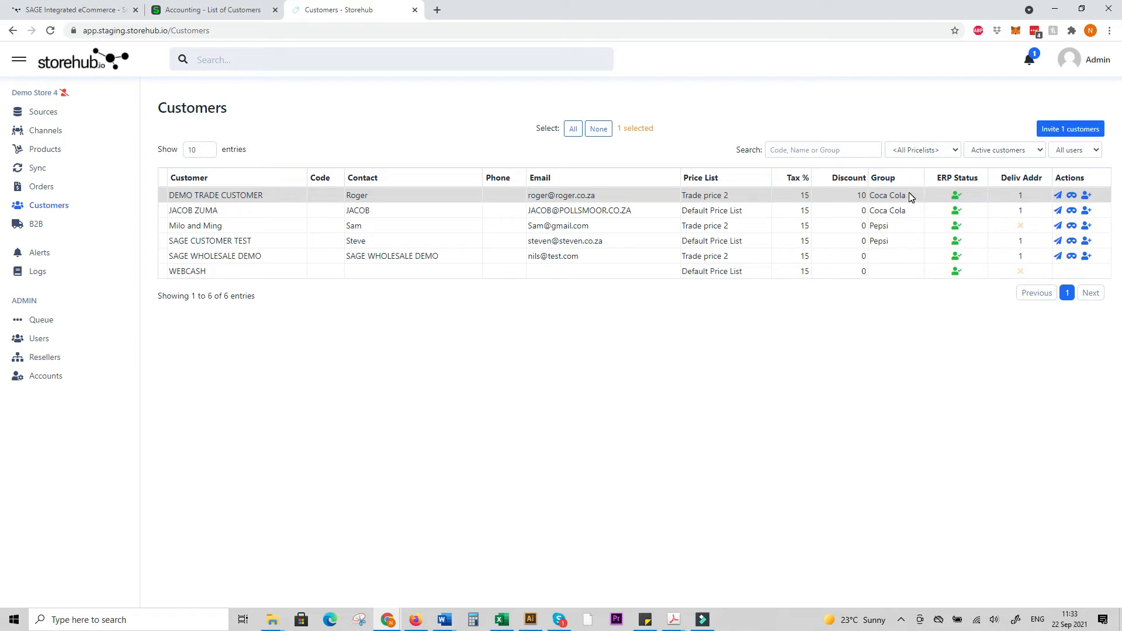
{"action": "left_click_drag", "start_coordinate": [909, 196], "coordinate": [871, 200]}
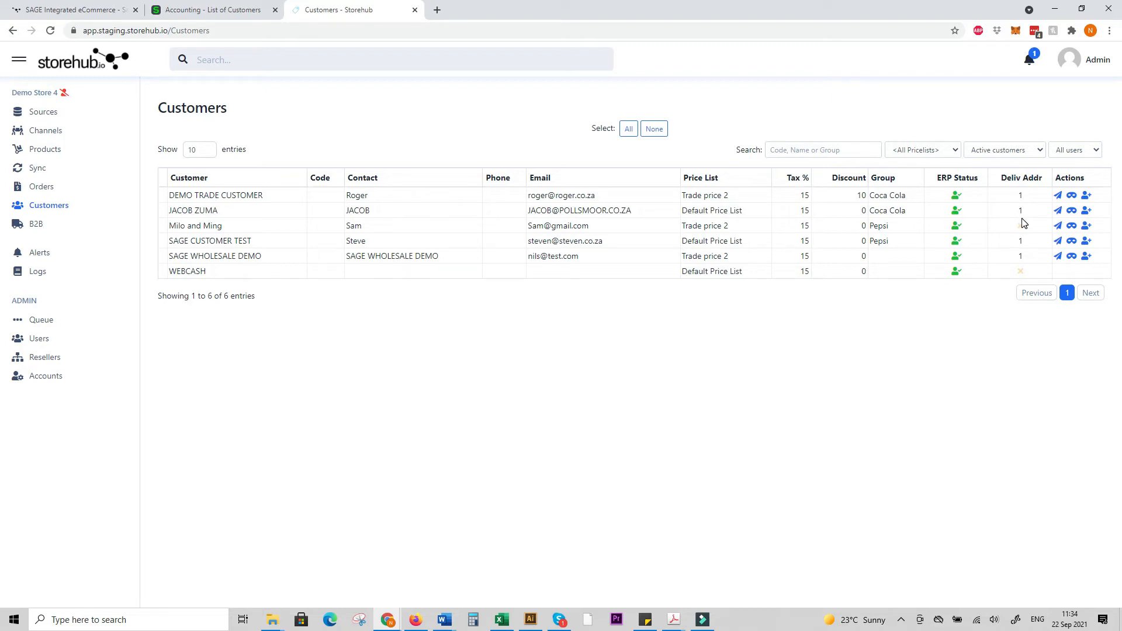
{"action": "mouse_move", "coordinate": [1022, 227]}
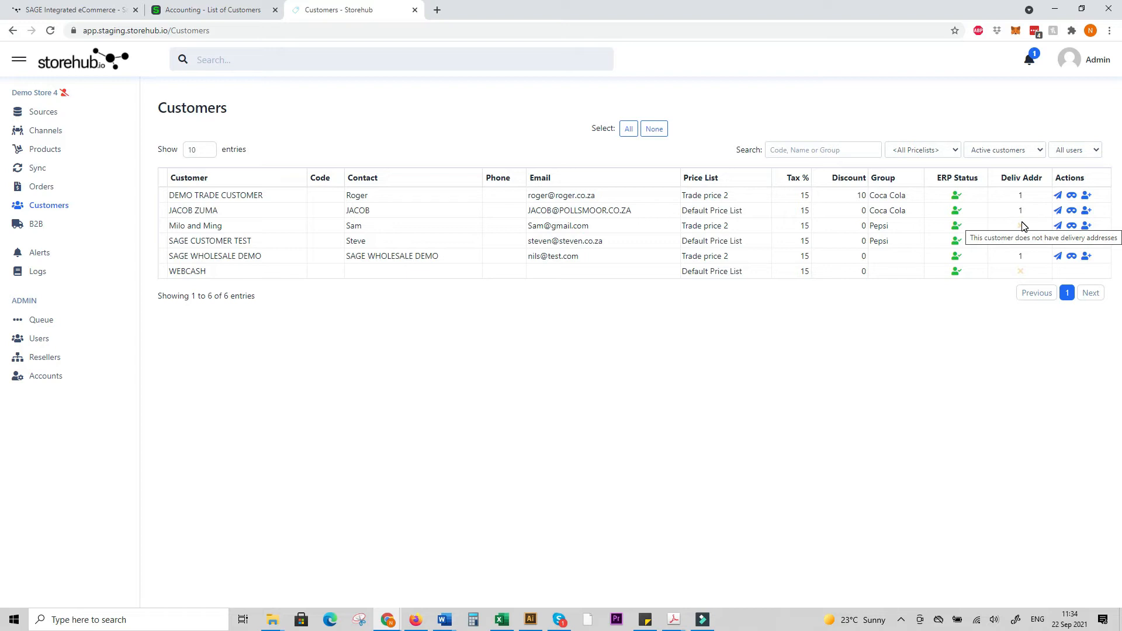
{"action": "left_click", "coordinate": [1022, 213]}
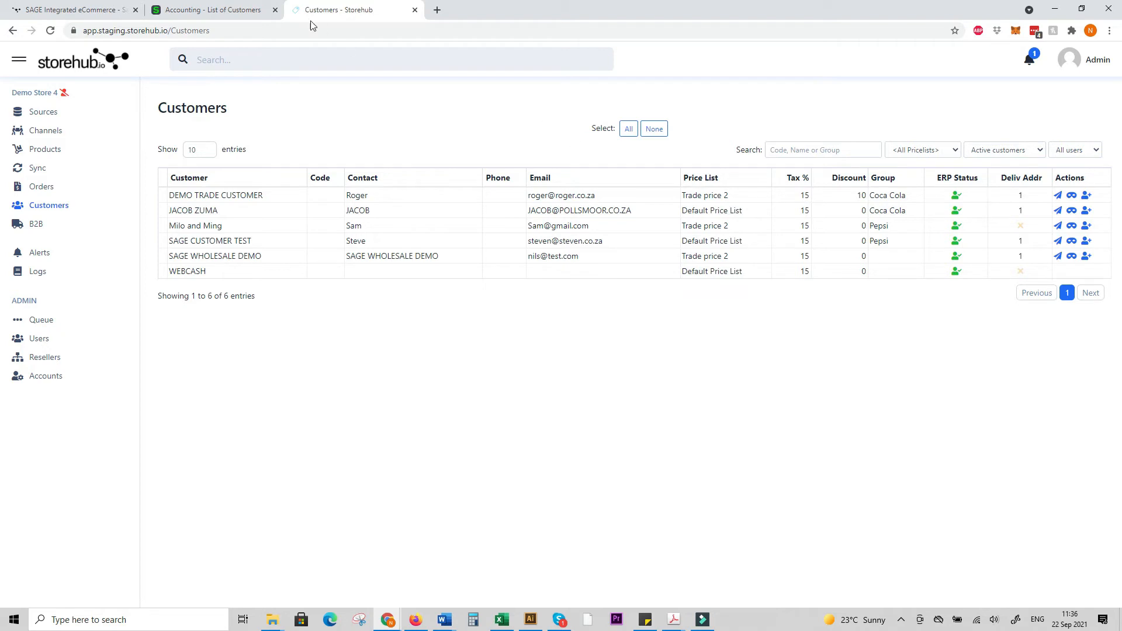
- Switch to Sage Accounting and save a new customer, Demo customer, with category Coca Cola, the contact's name and e-mail, and price list Trade price 2
{"action": "left_click", "coordinate": [227, 10]}
{"action": "mouse_move", "coordinate": [166, 84]}
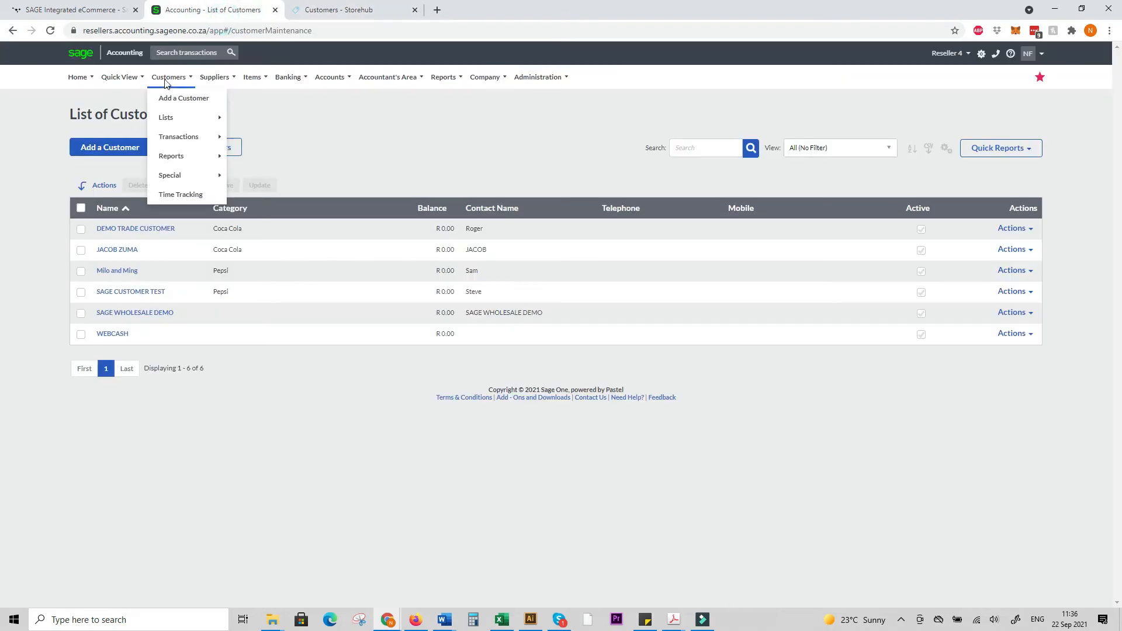
{"action": "left_click", "coordinate": [174, 98]}
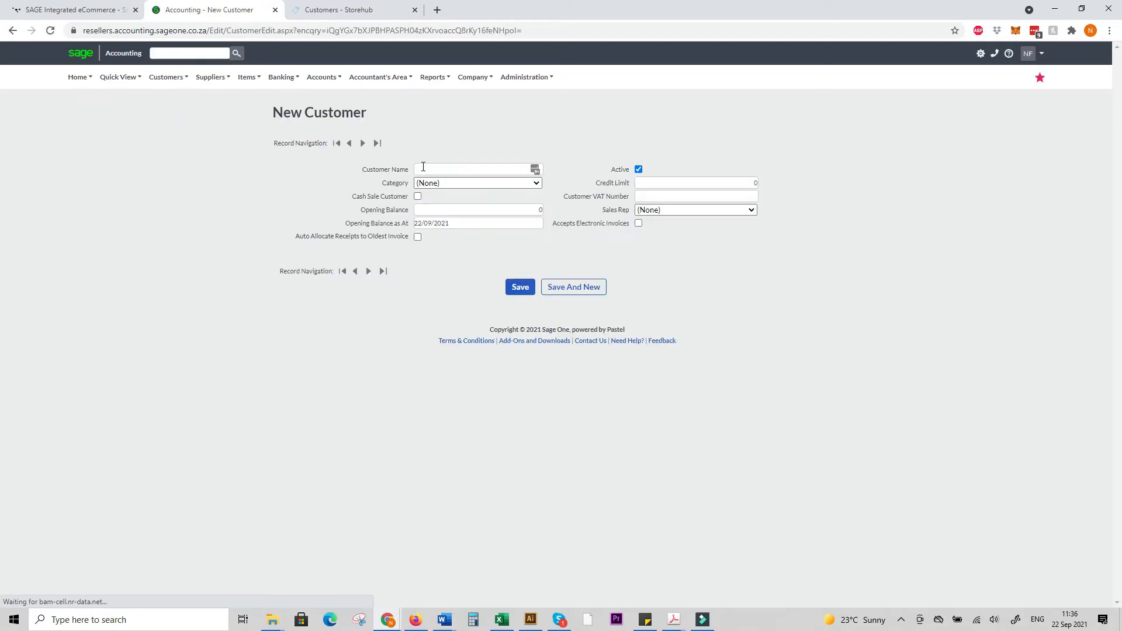
{"action": "left_click", "coordinate": [438, 169]}
{"action": "type", "text": "DEmo"}
{"action": "key", "text": "BackSpace"}
{"action": "key", "text": "BackSpace"}
{"action": "key", "text": "BackSpace"}
{"action": "type", "text": "emo"}
{"action": "left_click", "coordinate": [439, 168]}
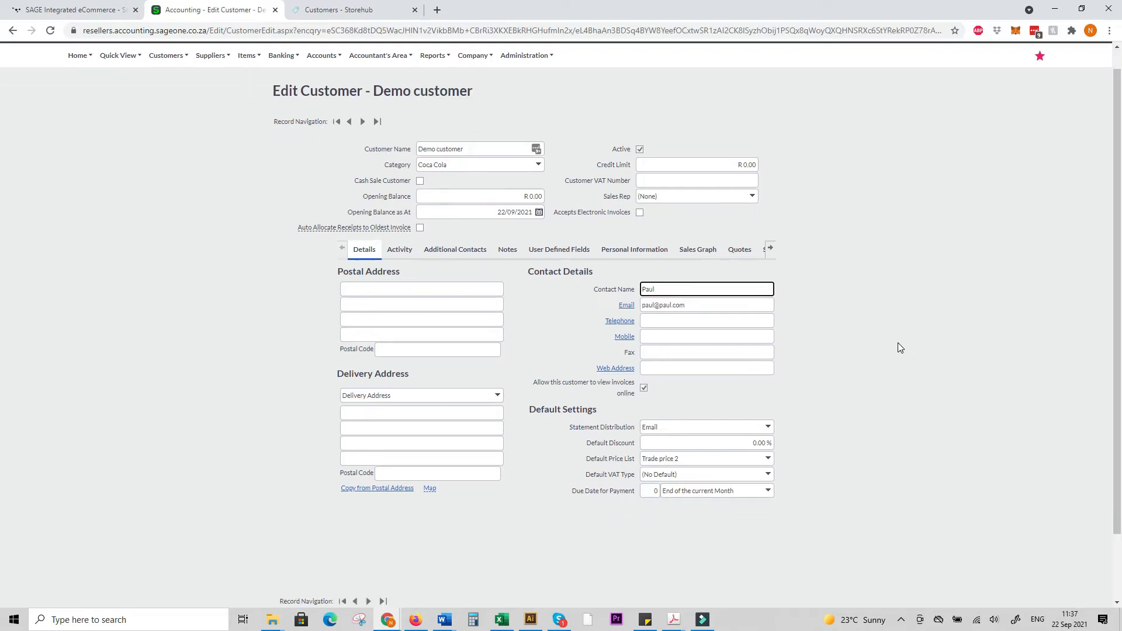
{"action": "scroll", "coordinate": [897, 342], "scroll_direction": "down", "scroll_amount": 3}
{"action": "left_click", "coordinate": [520, 540]}
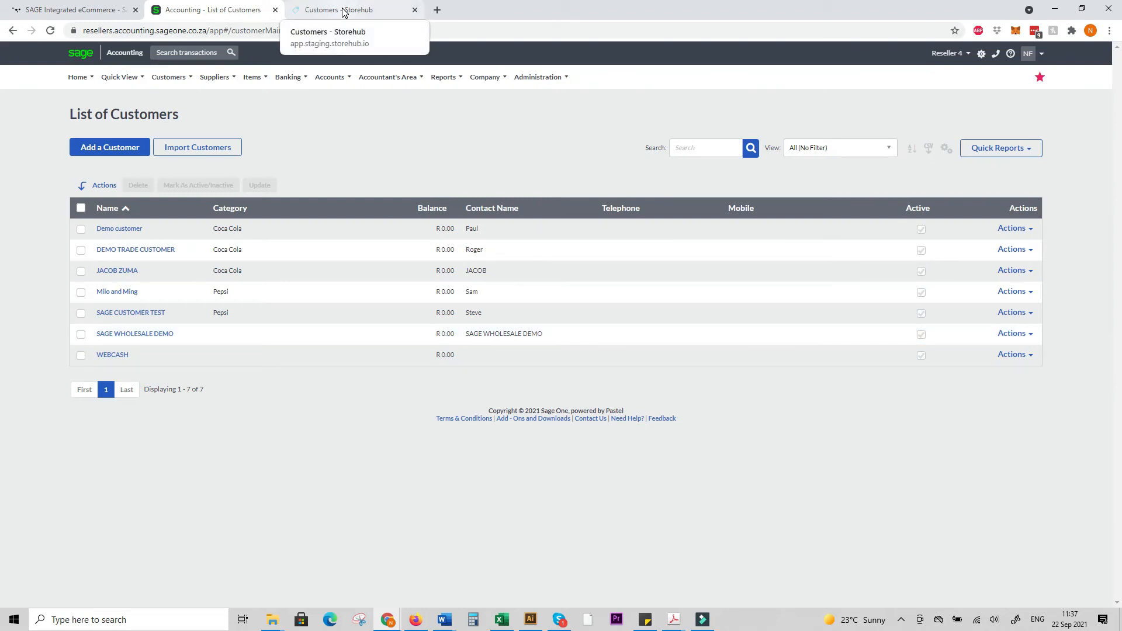
- Return to Storehub and synchronise the Sage demo source immediately
{"action": "left_click", "coordinate": [344, 12]}
{"action": "left_click", "coordinate": [55, 117]}
{"action": "left_click", "coordinate": [556, 168]}
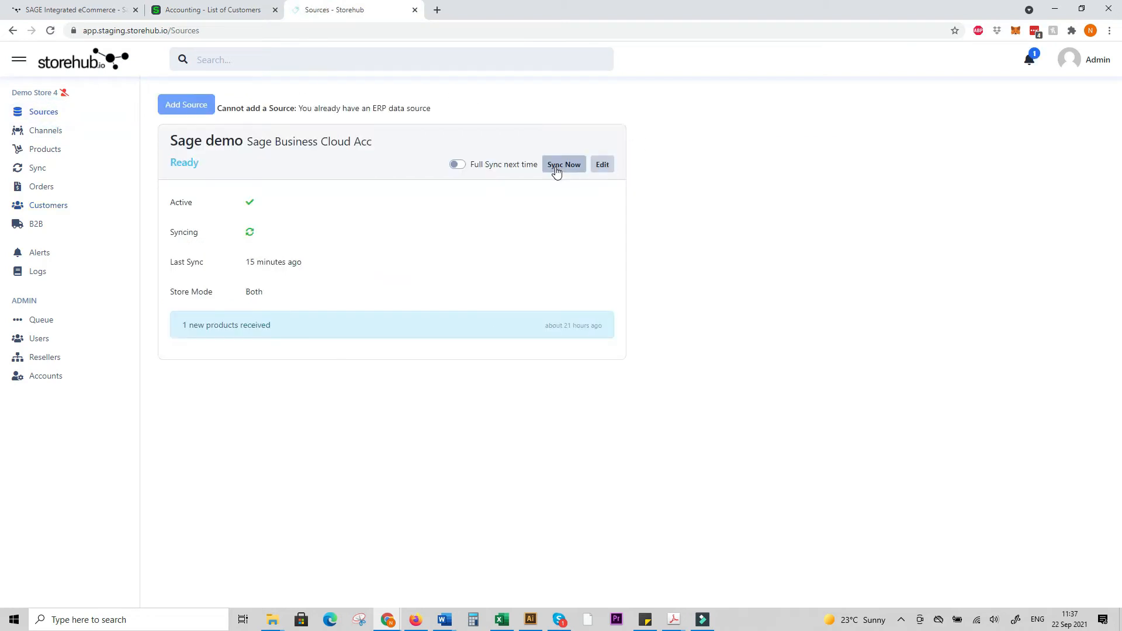
- Check the synced Demo customer in the customer list and review the e-mail addresses and invitation status under it
{"action": "left_click", "coordinate": [70, 207]}
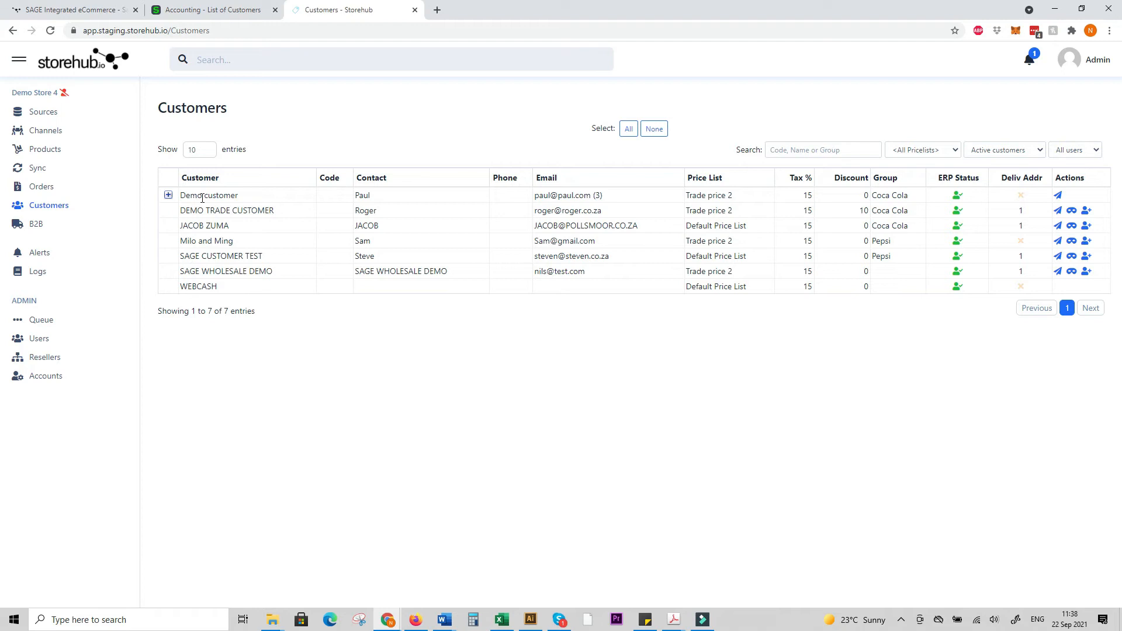
{"action": "left_click_drag", "start_coordinate": [184, 198], "coordinate": [244, 201]}
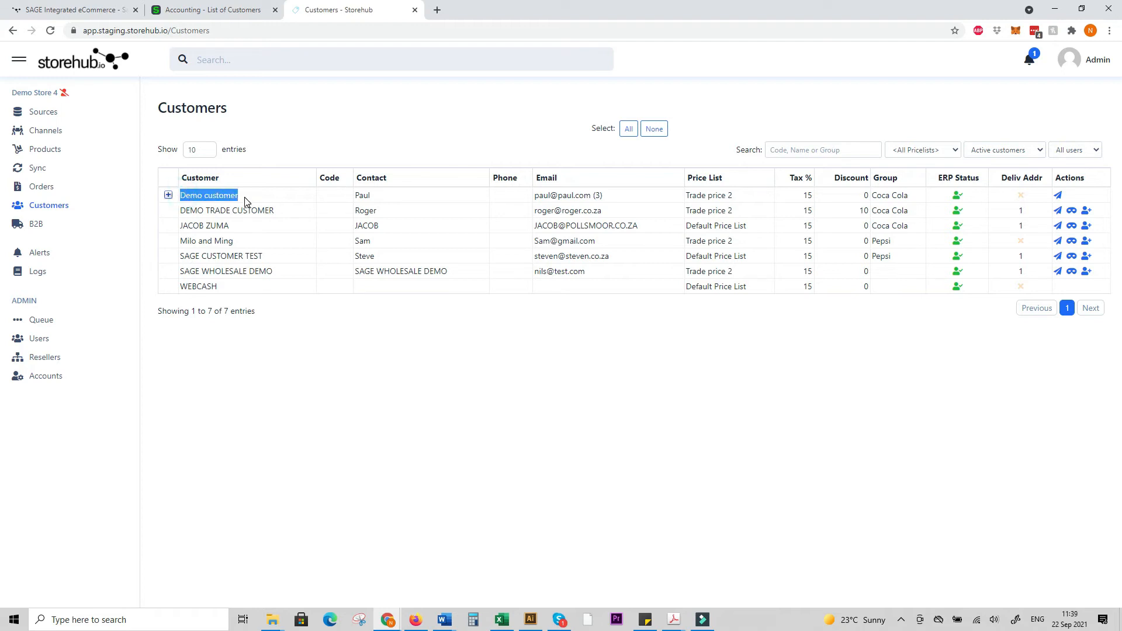
{"action": "left_click", "coordinate": [169, 196]}
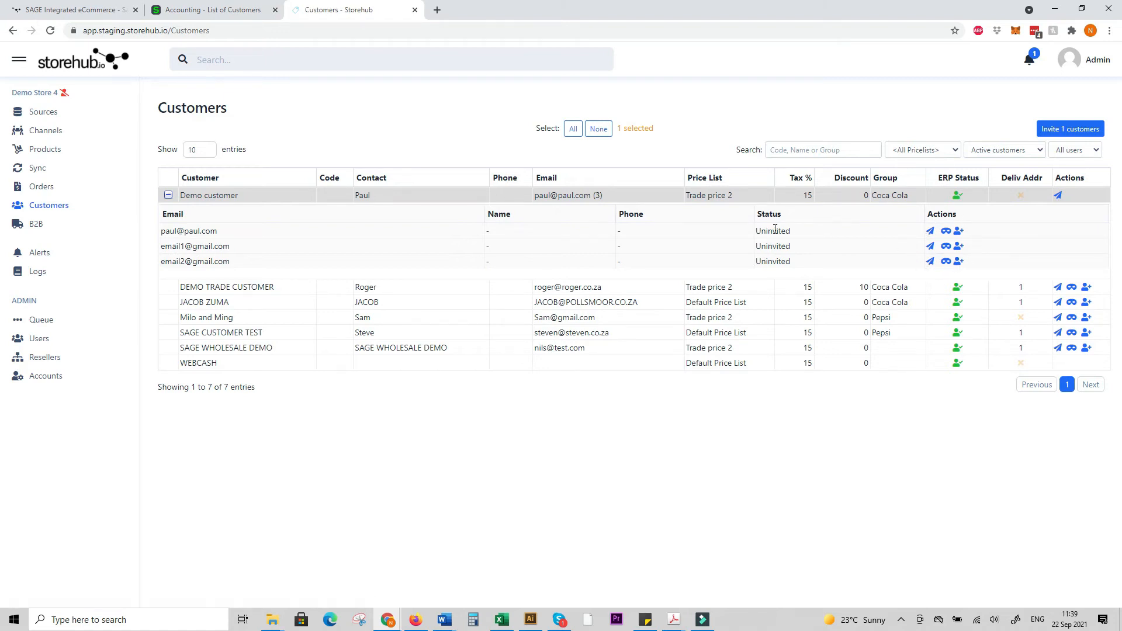
{"action": "left_click", "coordinate": [168, 195]}
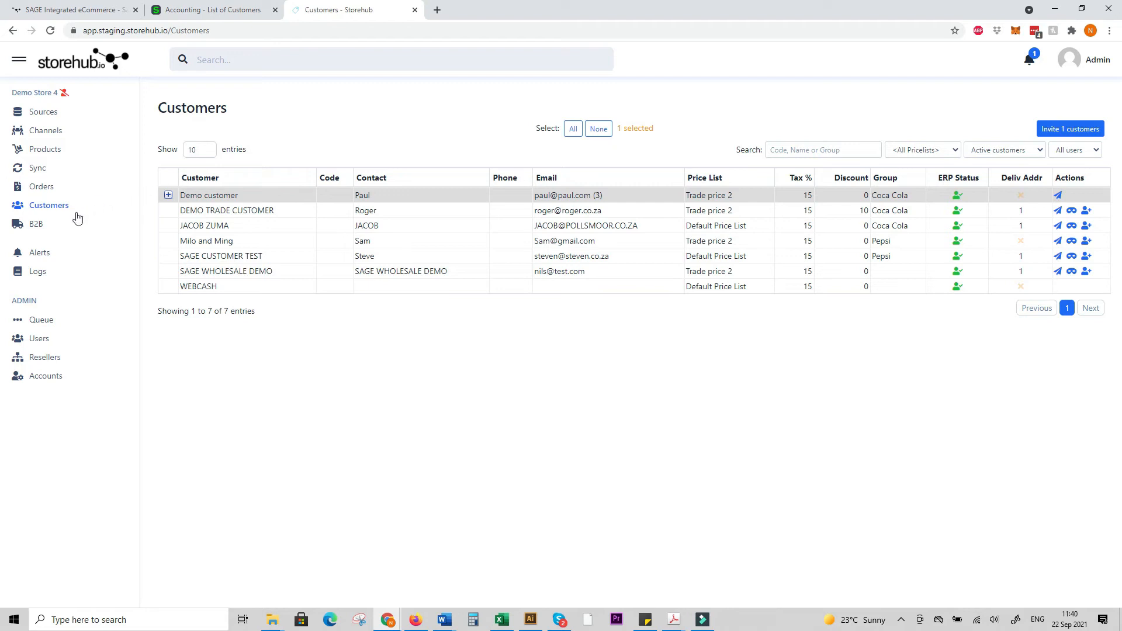
- In the B2B site settings, set the logo to the existing Mens-Rockhopper bike image
{"action": "left_click", "coordinate": [40, 225]}
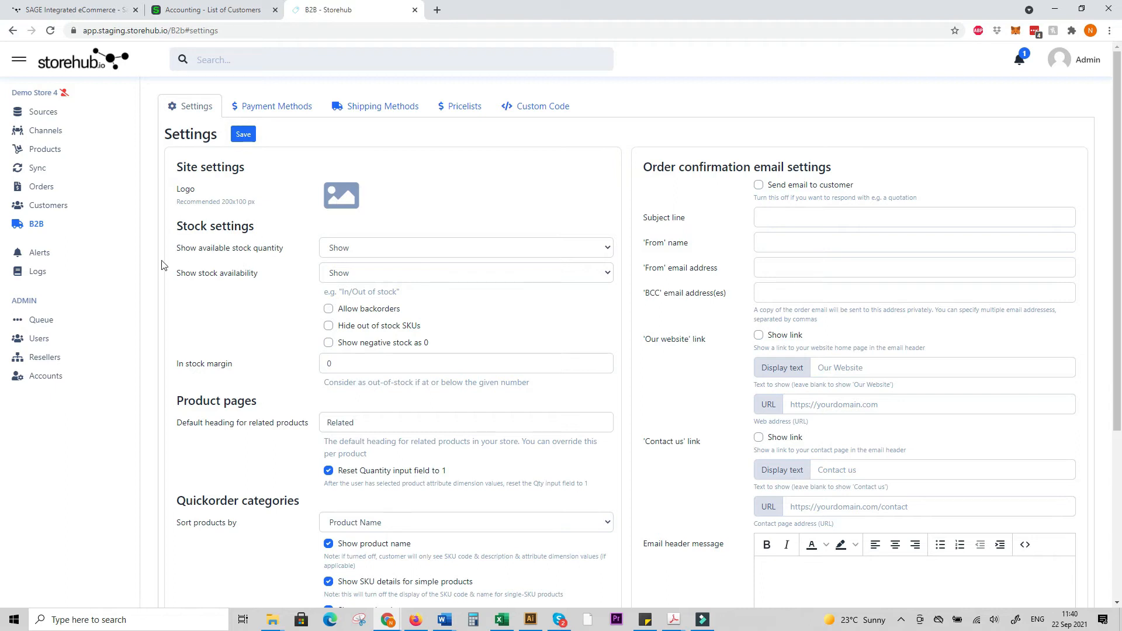
{"action": "left_click", "coordinate": [351, 196]}
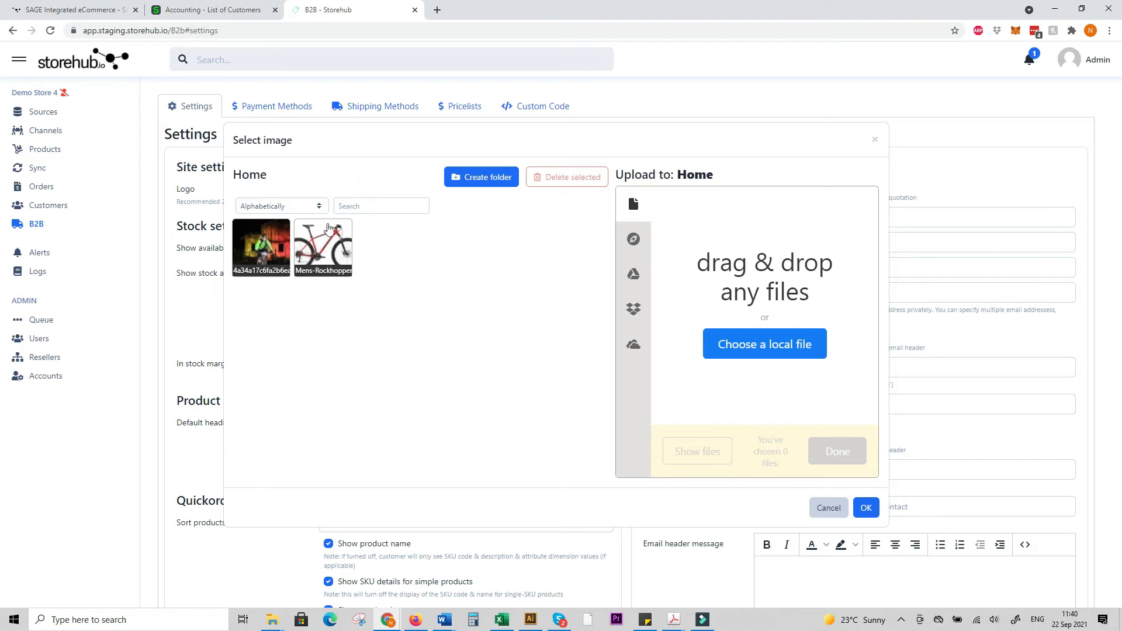
{"action": "left_click", "coordinate": [323, 245]}
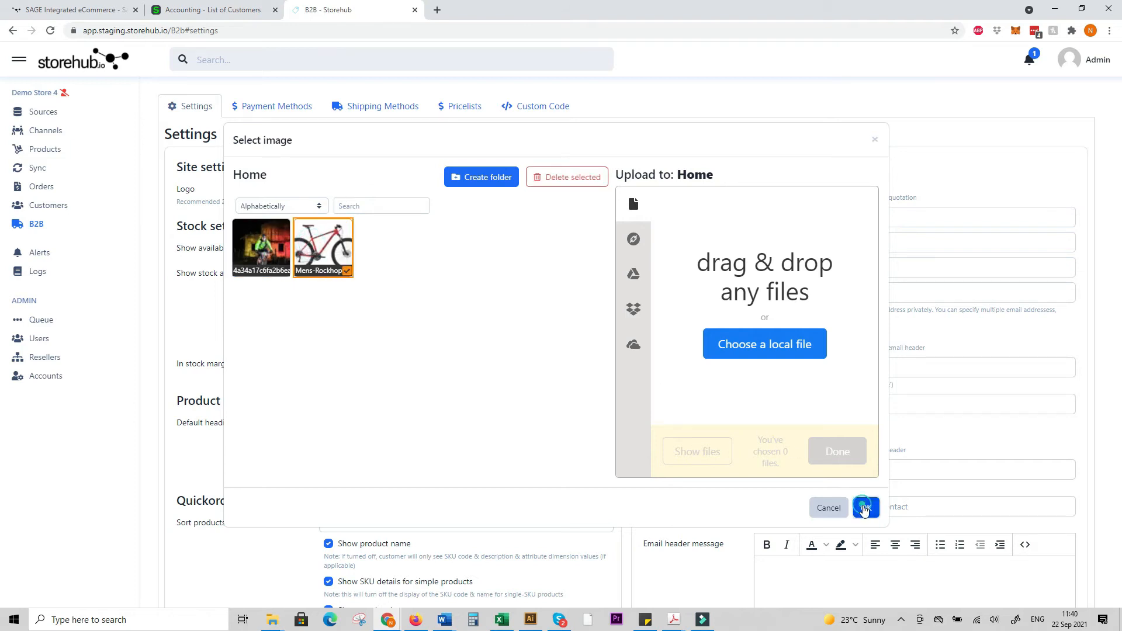
{"action": "left_click", "coordinate": [865, 506]}
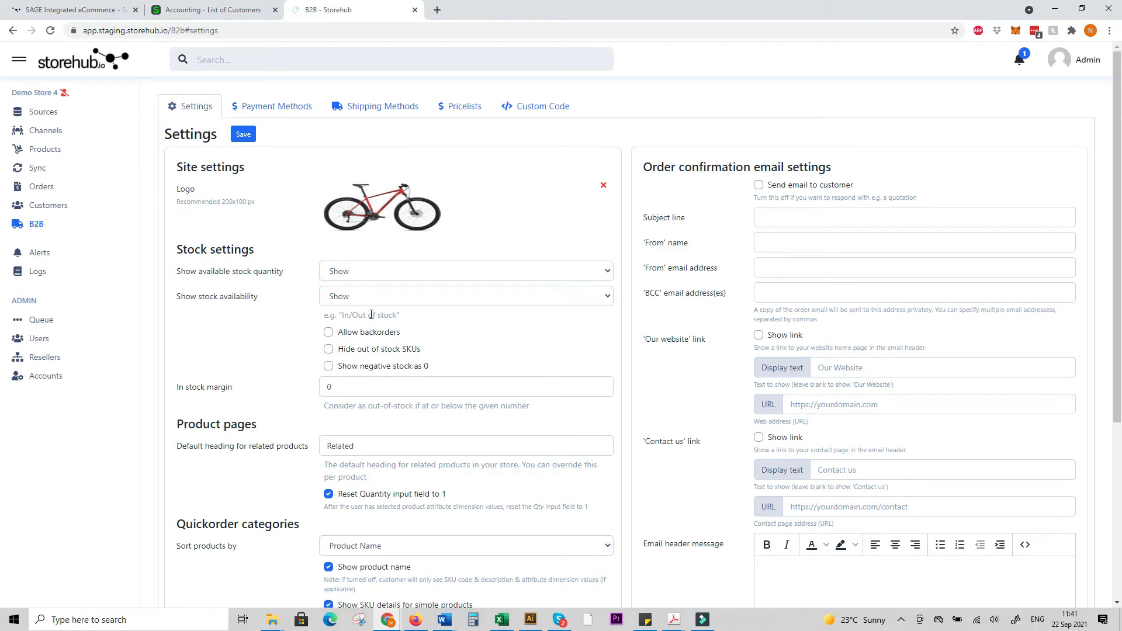
- Allow backorders and set the backorder terms to "Orders will be delayed by 3 weeks"
{"action": "left_click", "coordinate": [368, 332]}
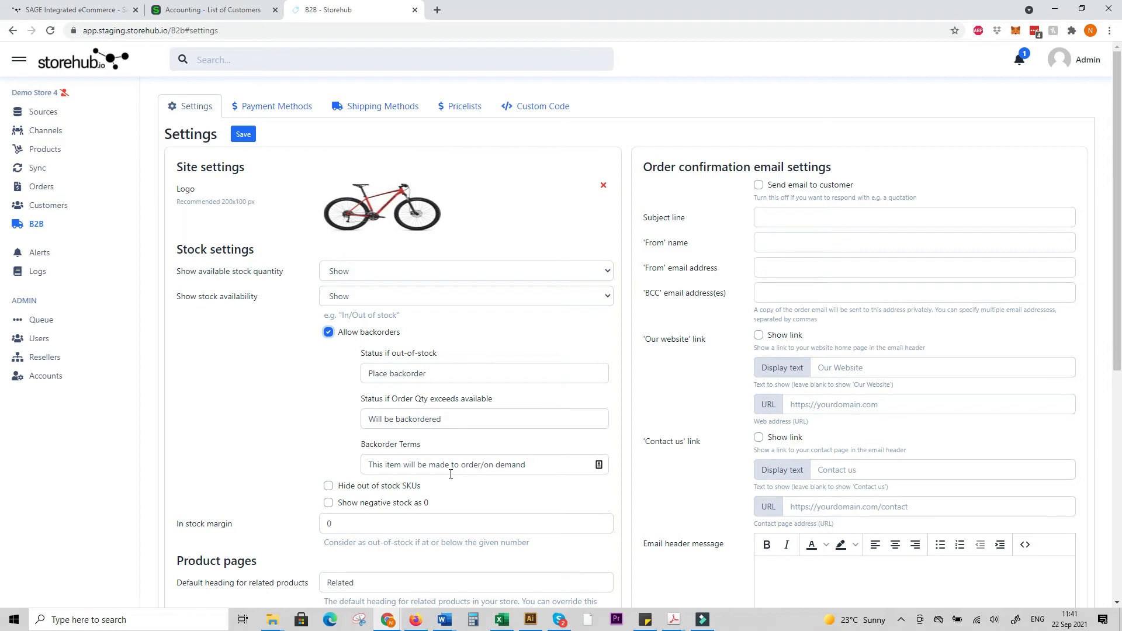
{"action": "left_click", "coordinate": [379, 462]}
{"action": "type", "text": "Orders will be delayed "}
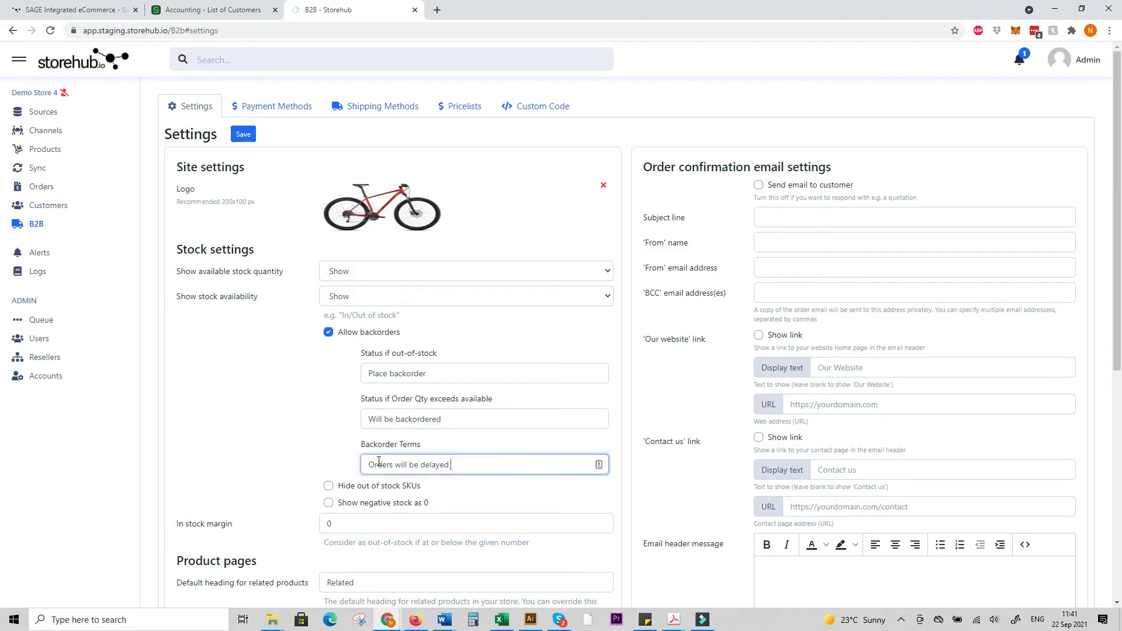
{"action": "type", "text": "by 3 weeks"}
- Try the stock setting that shows negative stock as 0, and switch it back off
{"action": "scroll", "coordinate": [416, 511], "scroll_direction": "down", "scroll_amount": 1}
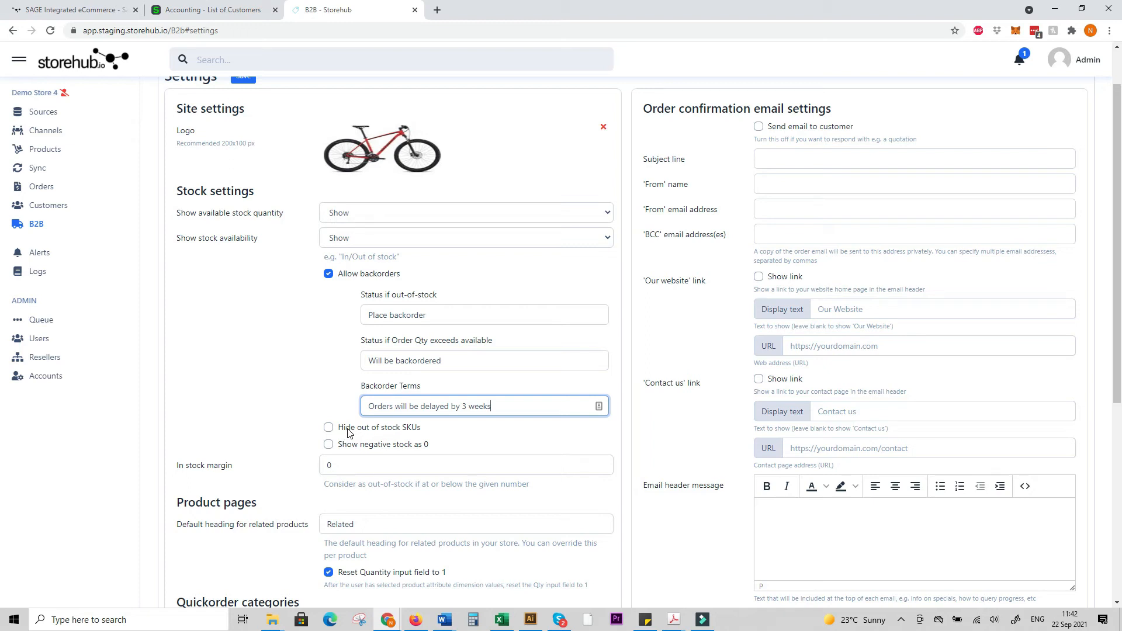
{"action": "left_click", "coordinate": [329, 446]}
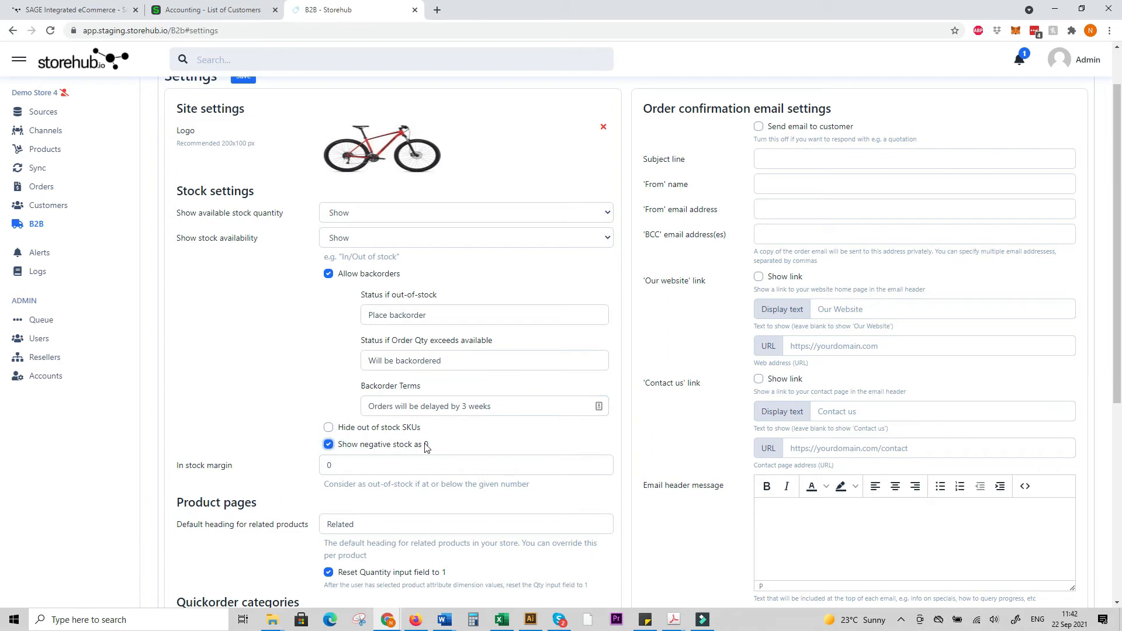
{"action": "left_click", "coordinate": [329, 446]}
- Set the in stock margin in the stock settings to 5
{"action": "double_click", "coordinate": [341, 467]}
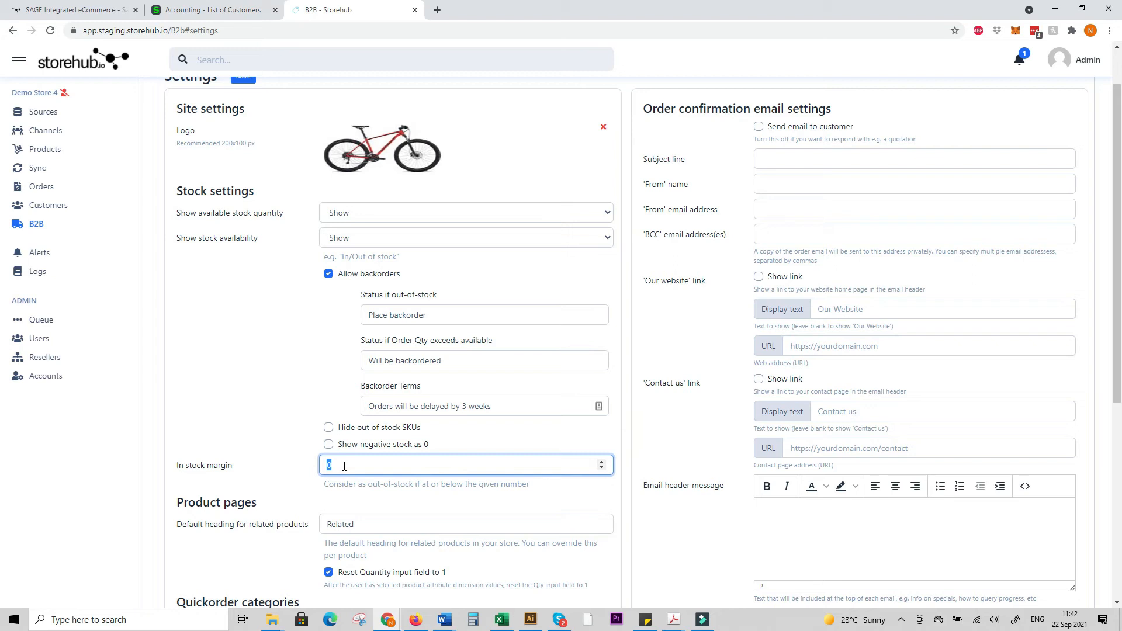
{"action": "type", "text": "5"}
{"action": "scroll", "coordinate": [345, 466], "scroll_direction": "down", "scroll_amount": 4}
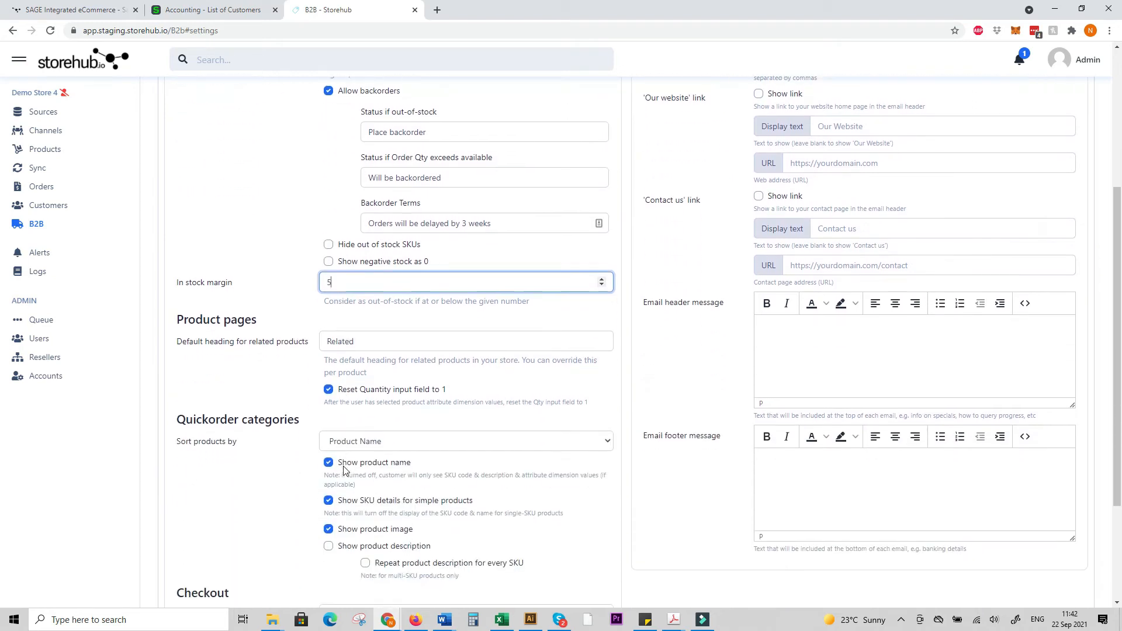
- Review the quickorder category settings and the available options for sorting products
{"action": "scroll", "coordinate": [344, 466], "scroll_direction": "down", "scroll_amount": 1}
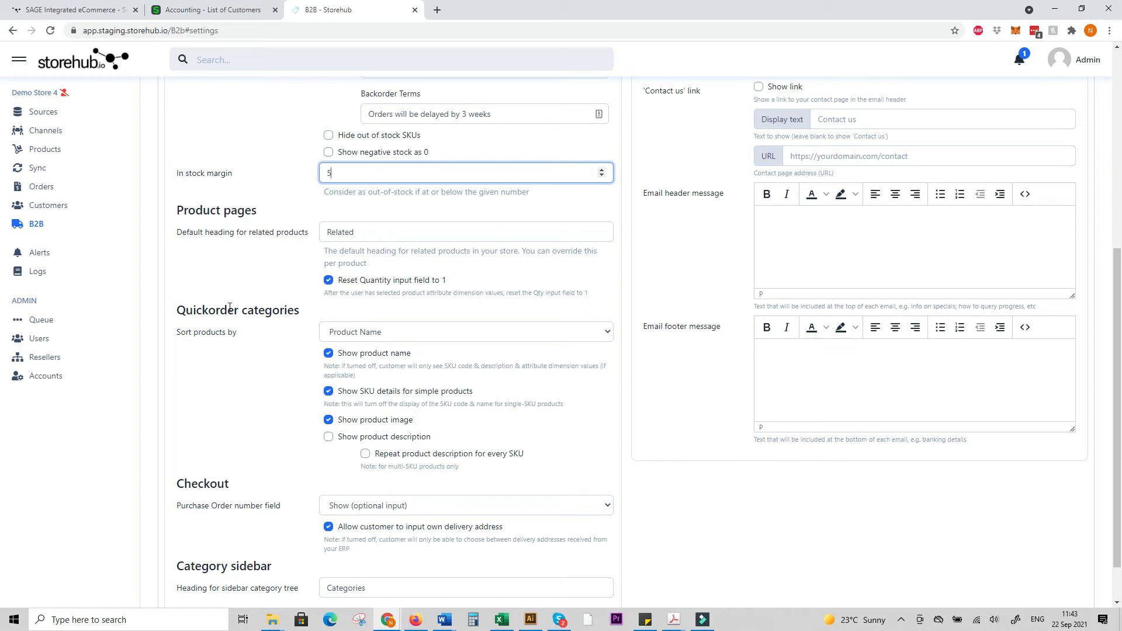
{"action": "left_click_drag", "start_coordinate": [197, 309], "coordinate": [287, 310]}
{"action": "left_click", "coordinate": [401, 335]}
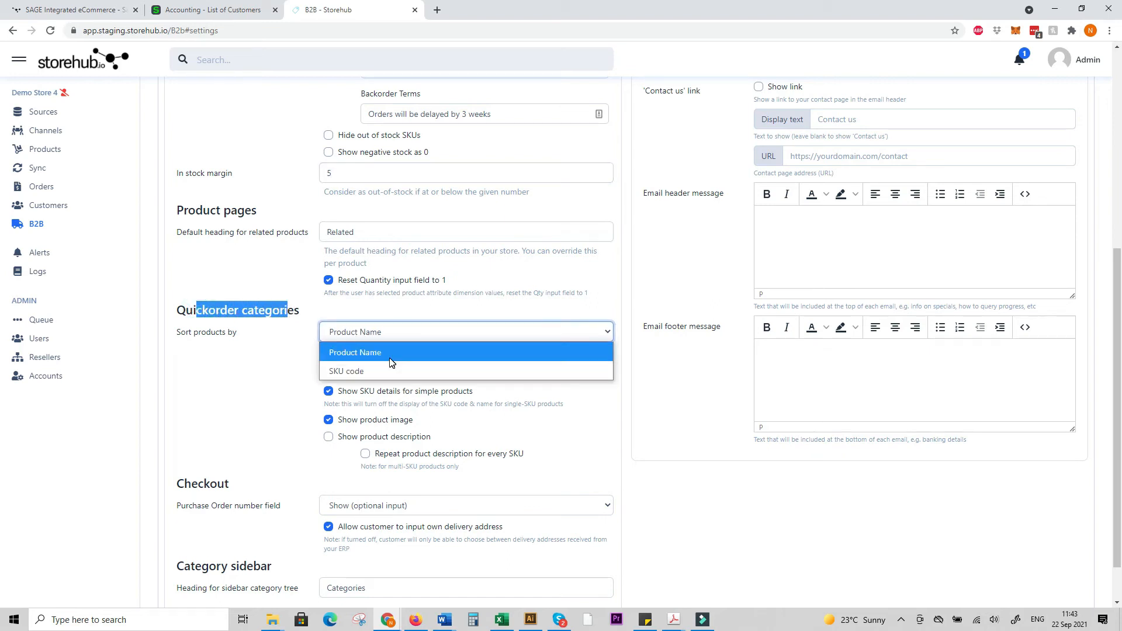
{"action": "left_click", "coordinate": [404, 321]}
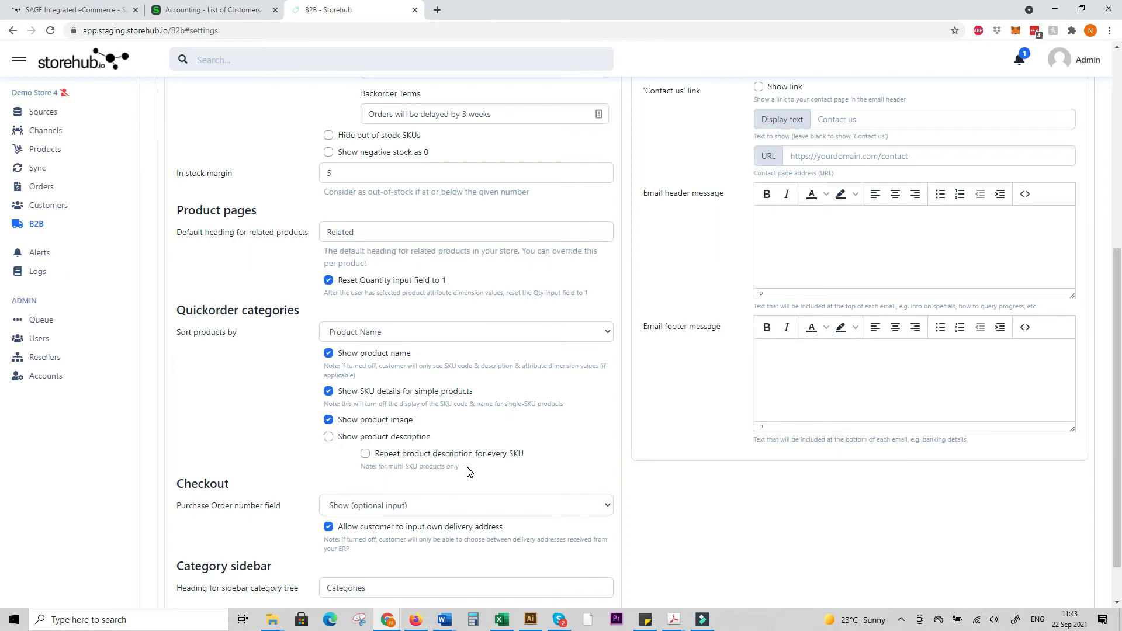
- Review the checkout's purchase order number options and try switching off the customer's own delivery address input, restoring it again
{"action": "scroll", "coordinate": [469, 472], "scroll_direction": "down", "scroll_amount": 1}
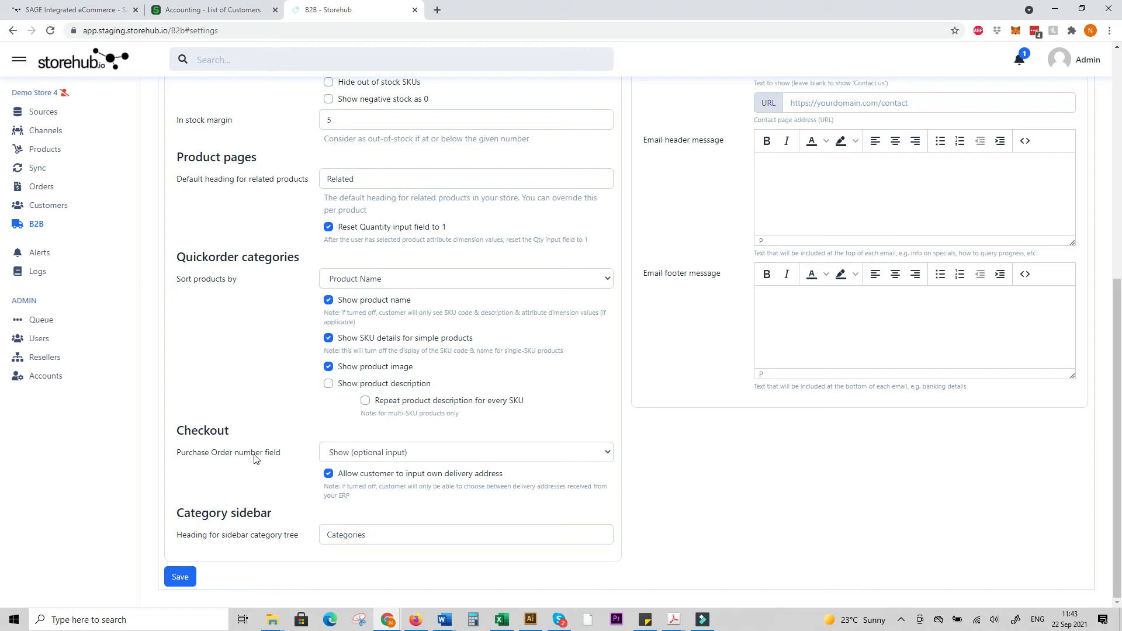
{"action": "left_click", "coordinate": [373, 452]}
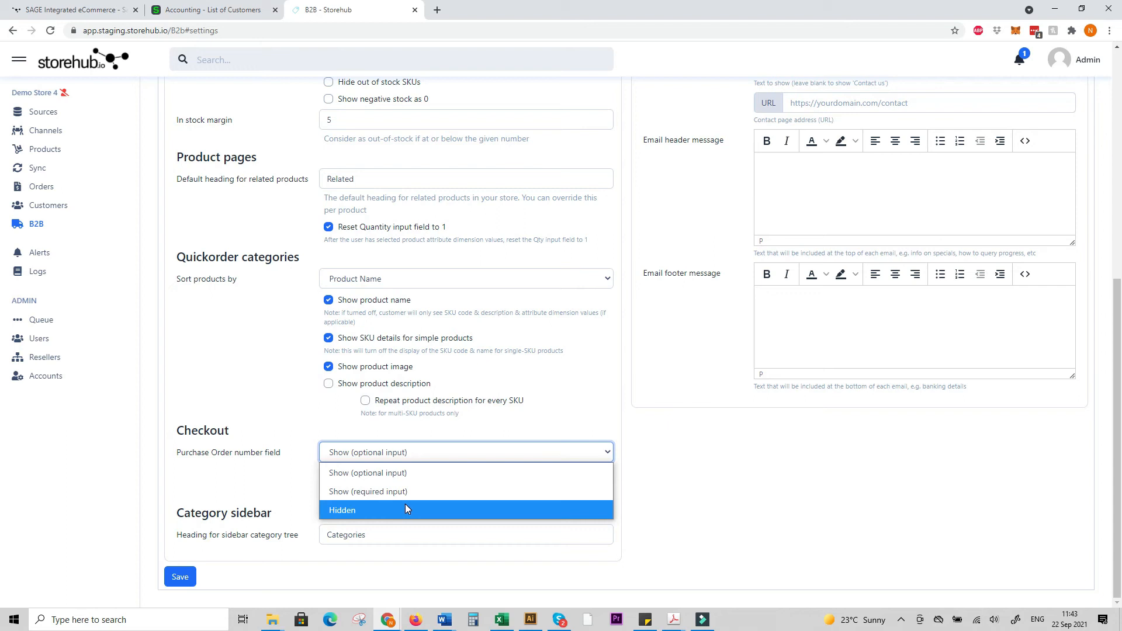
{"action": "left_click", "coordinate": [314, 418]}
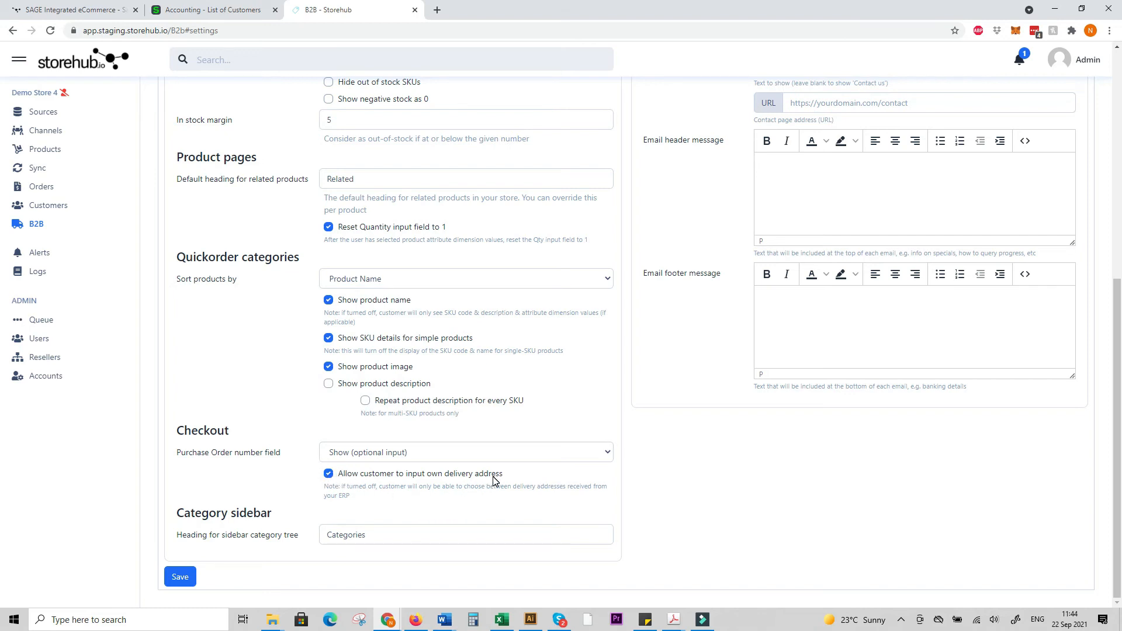
{"action": "left_click", "coordinate": [329, 474]}
{"action": "left_click", "coordinate": [329, 475]}
- Review the order confirmation email settings, from the subject line and links to the header and footer messages
{"action": "scroll", "coordinate": [407, 477], "scroll_direction": "up", "scroll_amount": 3}
{"action": "scroll", "coordinate": [406, 477], "scroll_direction": "up", "scroll_amount": 4}
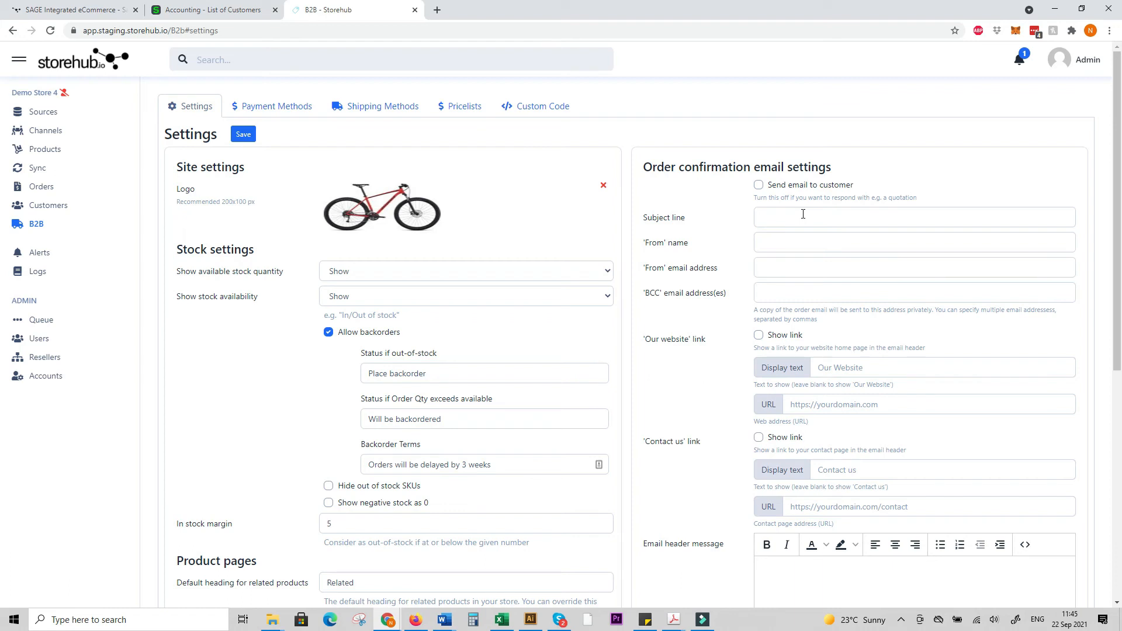
{"action": "scroll", "coordinate": [695, 278], "scroll_direction": "down", "scroll_amount": 3}
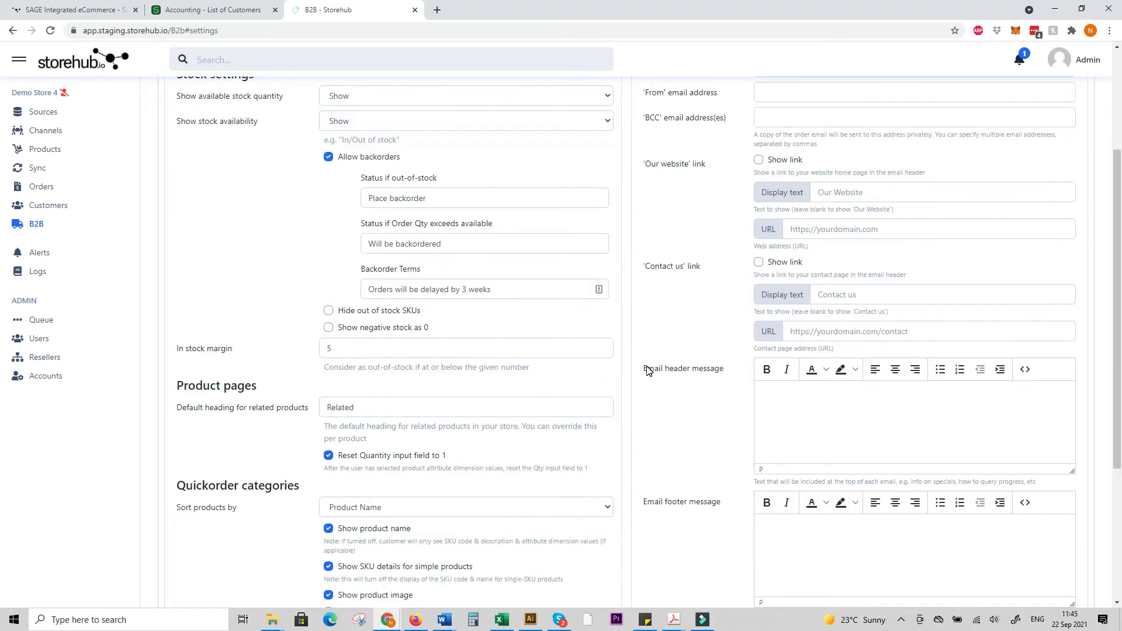
{"action": "left_click", "coordinate": [784, 398]}
{"action": "scroll", "coordinate": [783, 398], "scroll_direction": "down", "scroll_amount": 1}
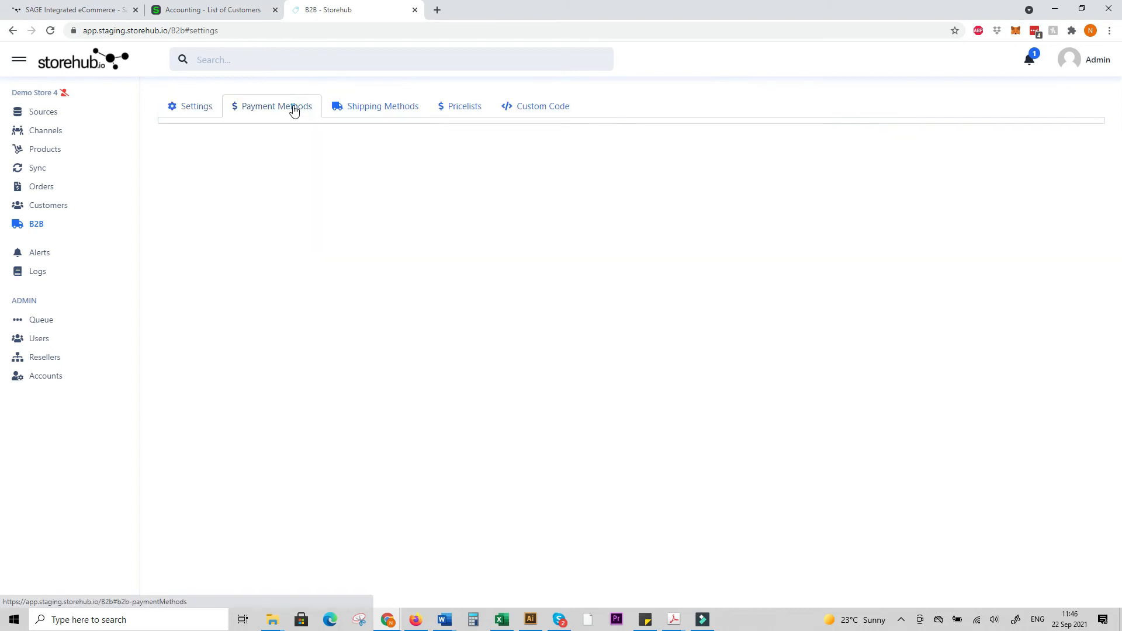
- Start a new B2B payment method and name it "On Account"
{"action": "left_click", "coordinate": [294, 108]}
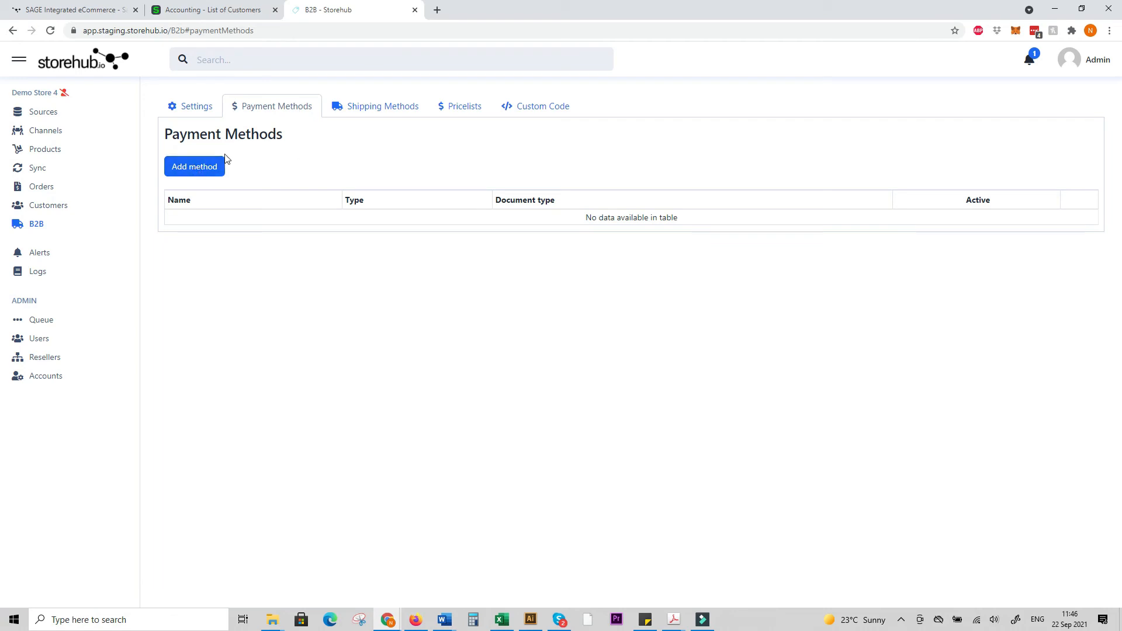
{"action": "left_click", "coordinate": [195, 167]}
{"action": "left_click", "coordinate": [474, 250]}
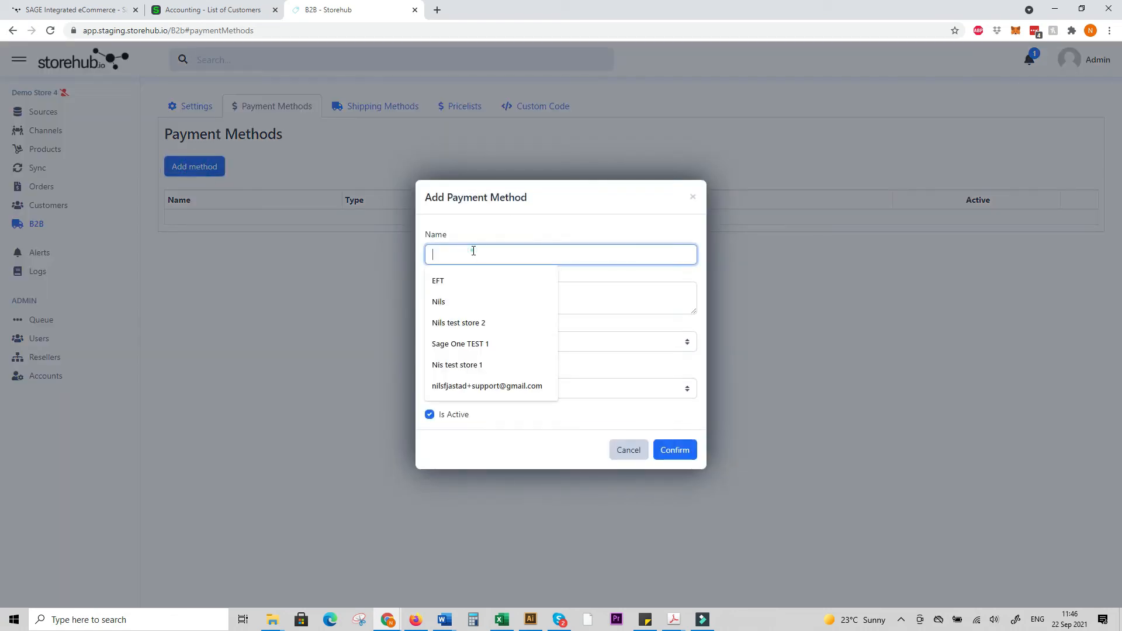
{"action": "type", "text": "On"}
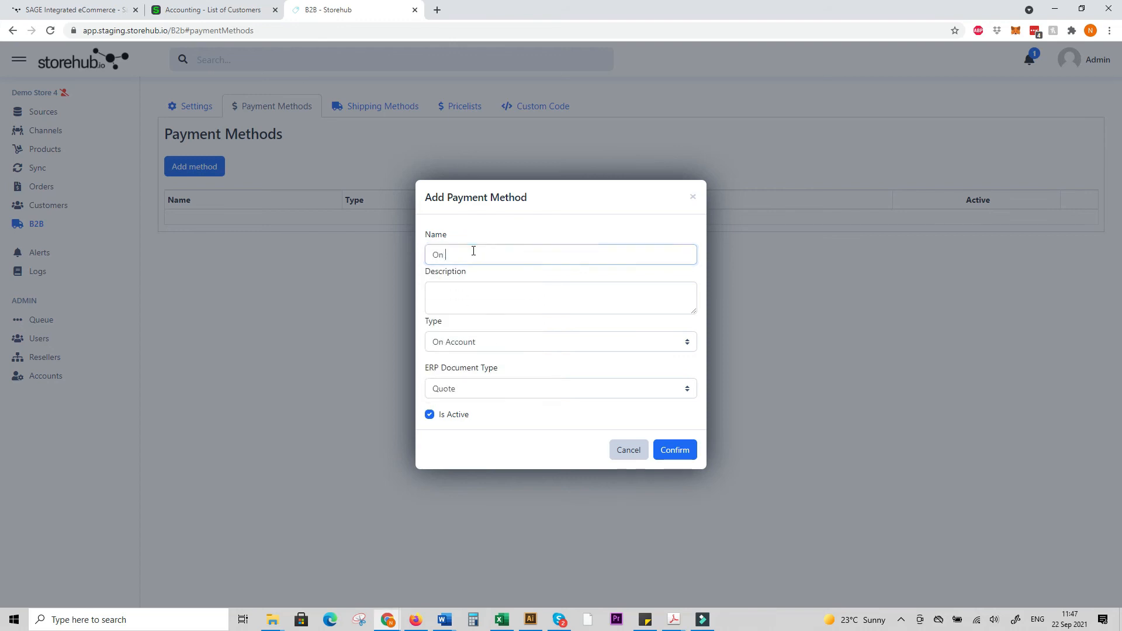
{"action": "type", "text": " Account"}
- Enter "Purchase on account 30 day terms" as the payment method's description
{"action": "left_click", "coordinate": [470, 297]}
{"action": "type", "text": "Purchas"}
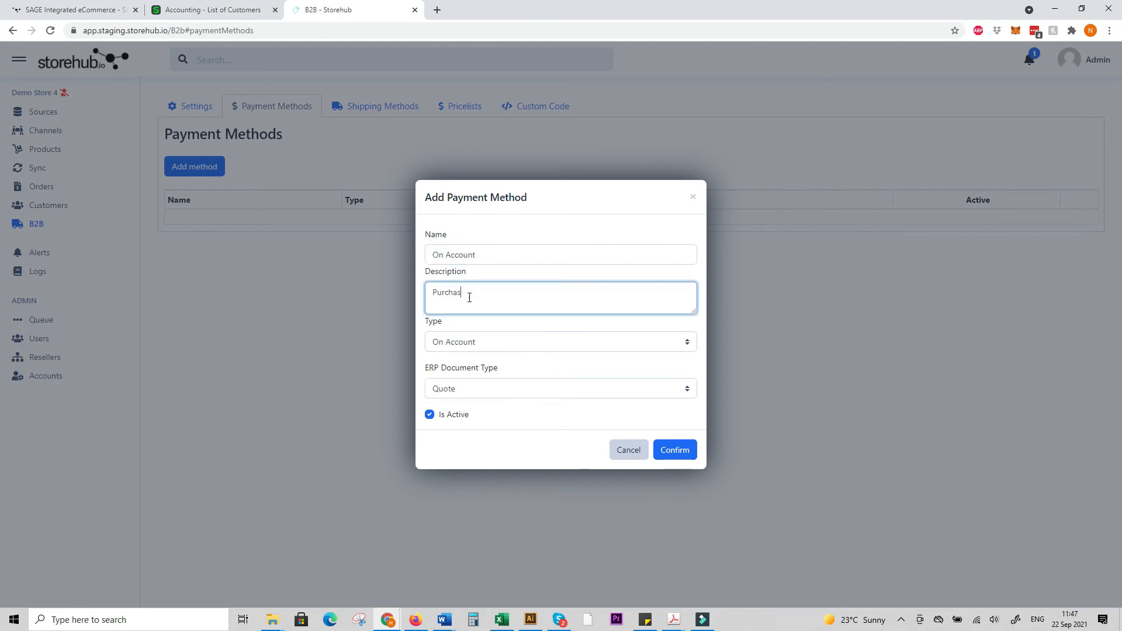
{"action": "type", "text": "e on account 30 days terms"}
{"action": "left_click", "coordinate": [537, 294]}
{"action": "key", "text": "BackSpace"}
{"action": "left_click", "coordinate": [548, 319]}
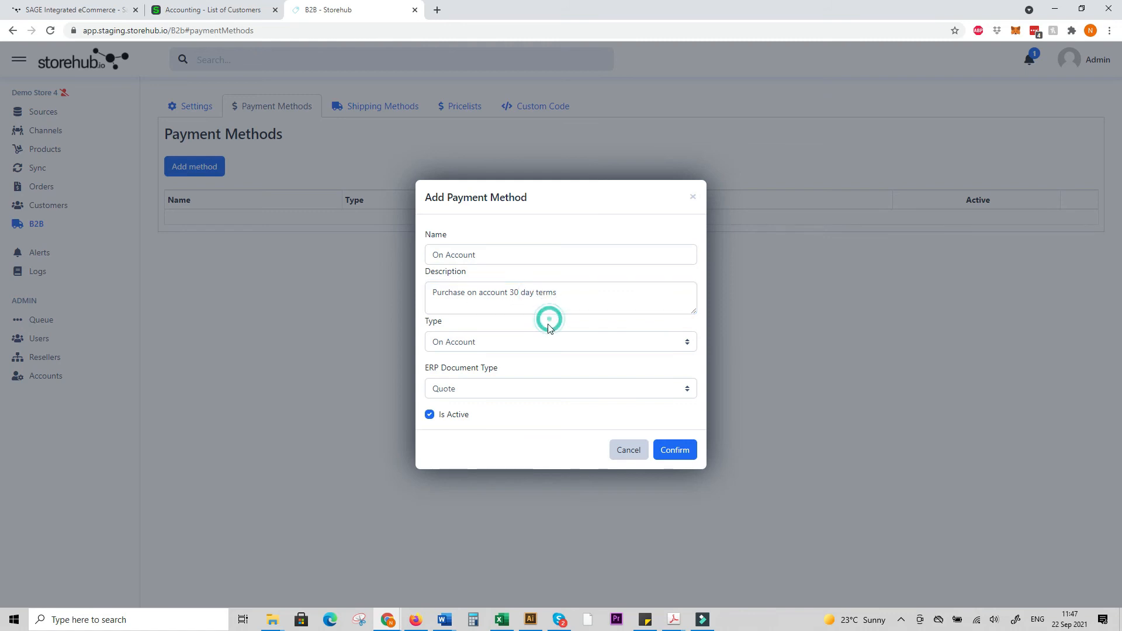
- Keep the payment method's type as On Account and its ERP document type as Quote, and save the method
{"action": "left_click", "coordinate": [546, 337]}
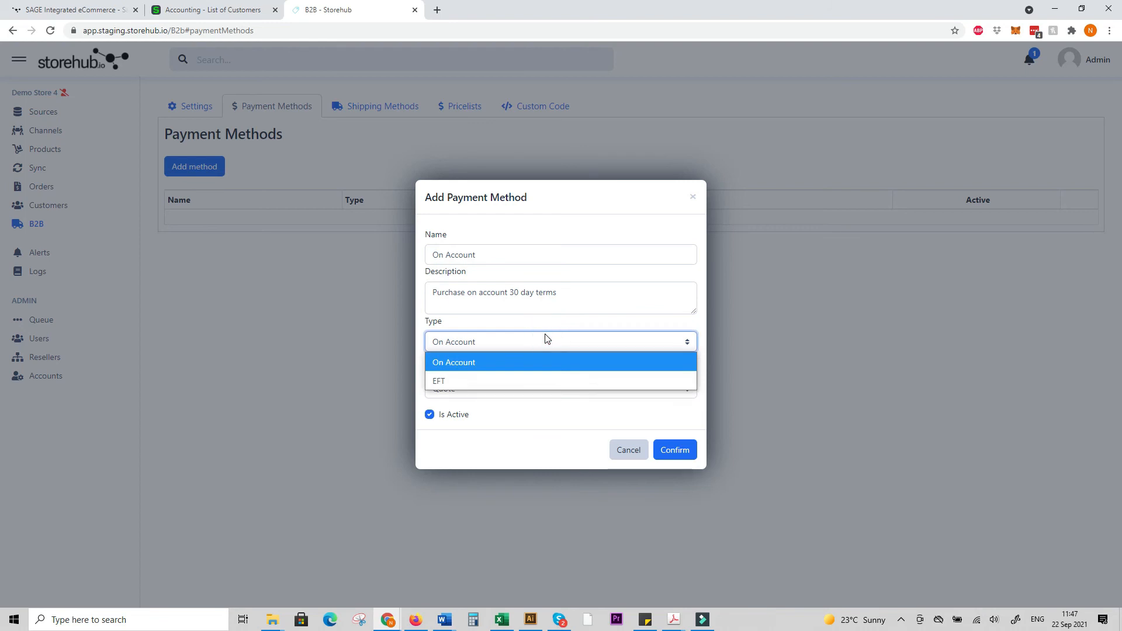
{"action": "left_click", "coordinate": [522, 364]}
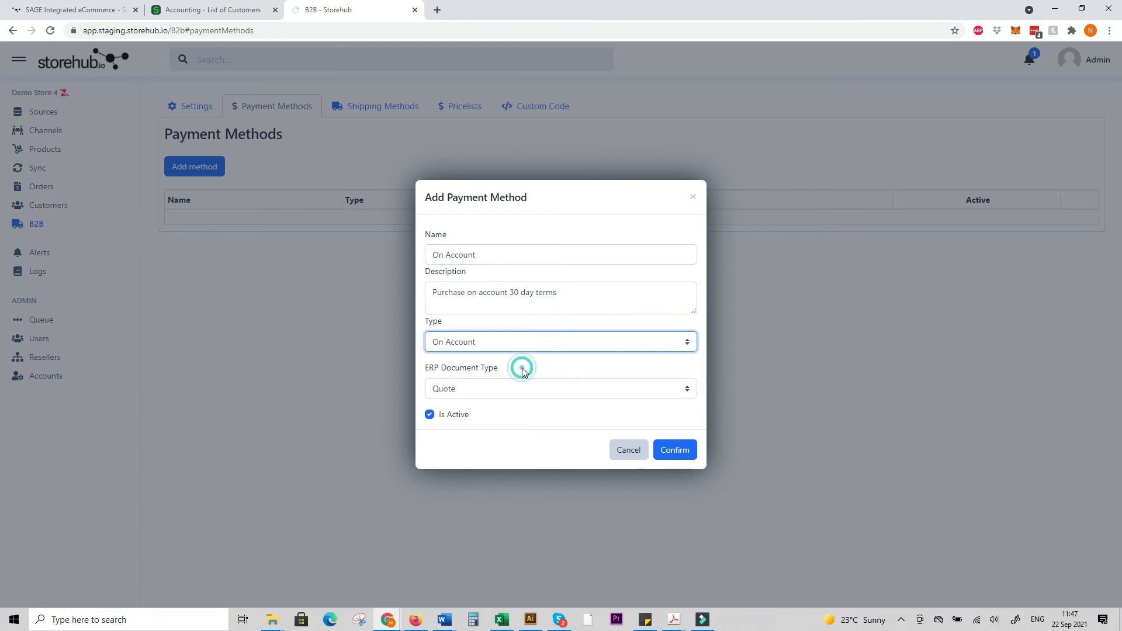
{"action": "left_click", "coordinate": [491, 388]}
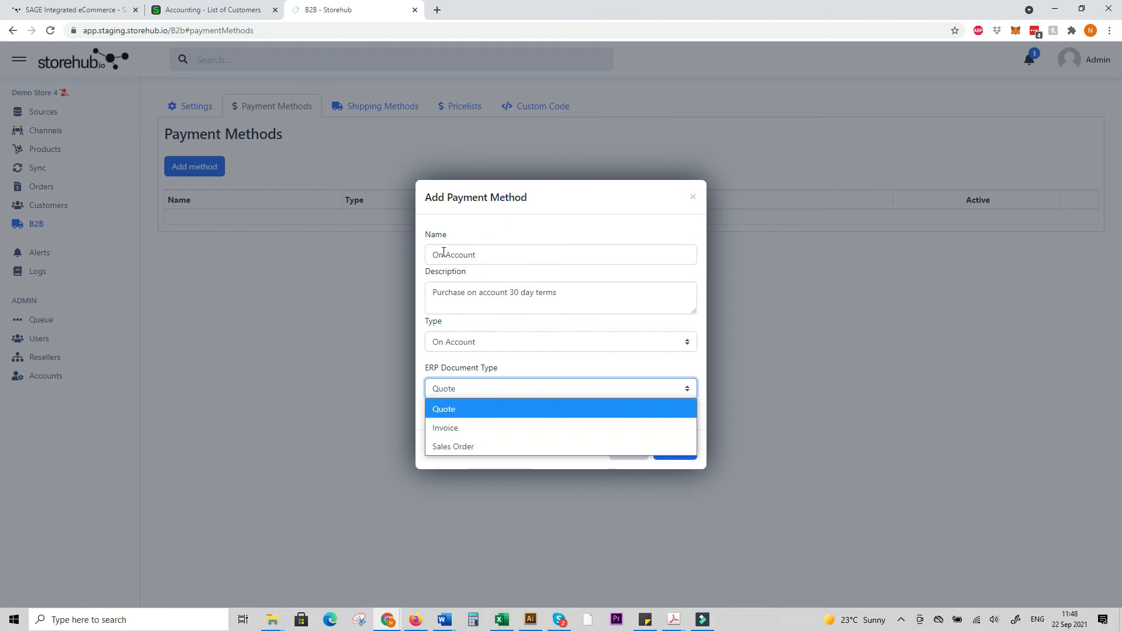
{"action": "triple_click", "coordinate": [487, 258]}
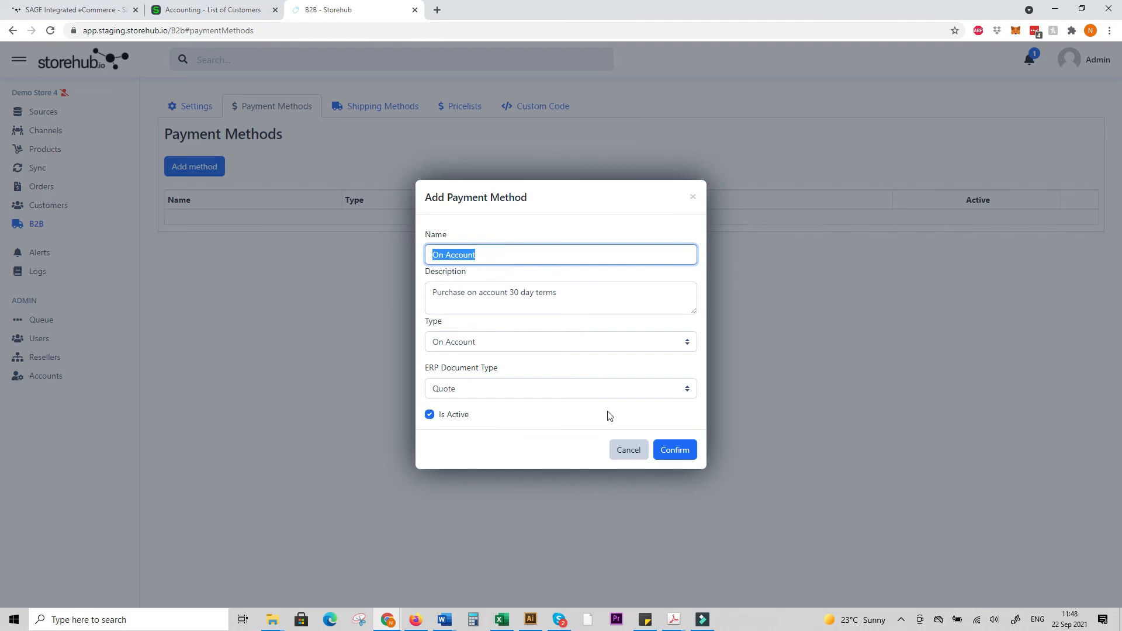
{"action": "left_click", "coordinate": [676, 454]}
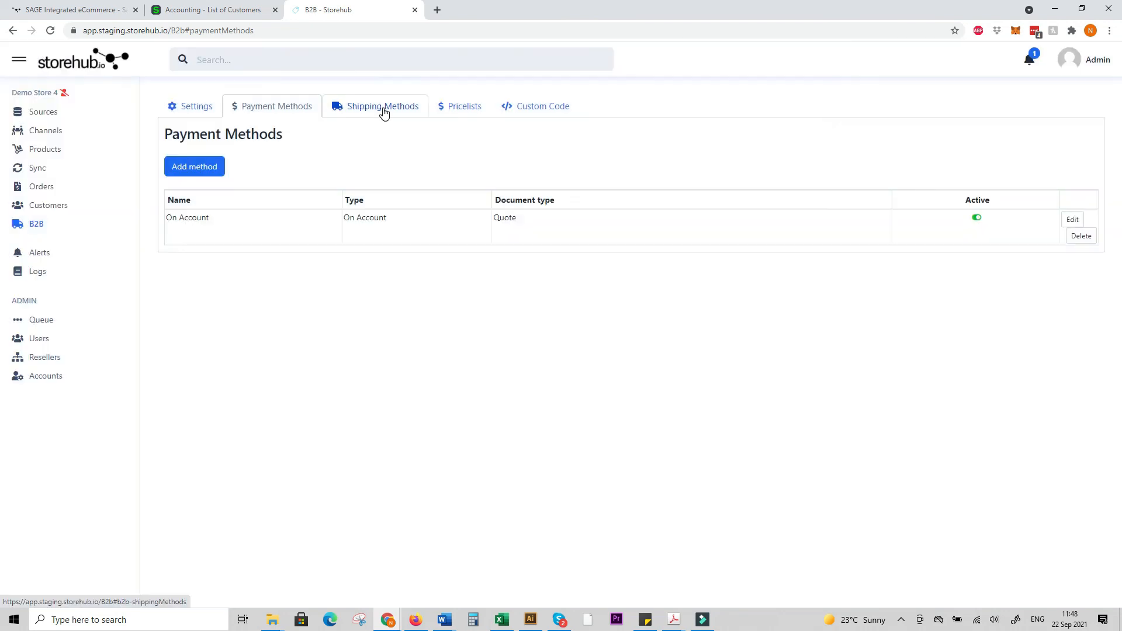
- Start a new shipping method named "Overnight" with the description "Delivery is overnight if order placed before 10am"
{"action": "left_click", "coordinate": [384, 112]}
{"action": "left_click", "coordinate": [205, 167]}
{"action": "left_click", "coordinate": [452, 228]}
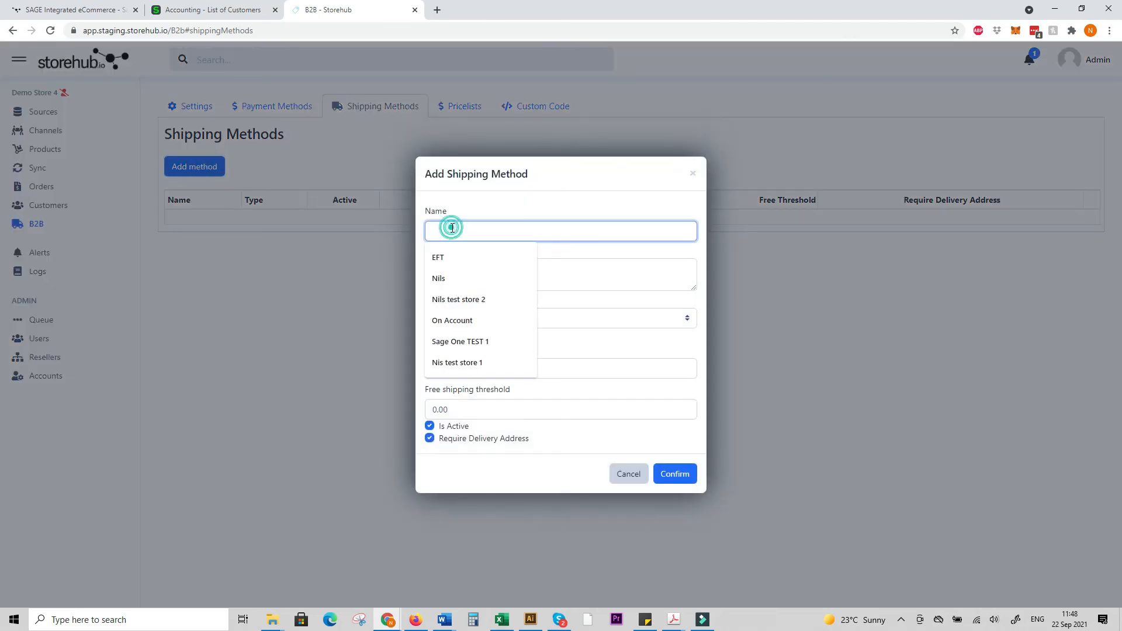
{"action": "type", "text": "Overnight"}
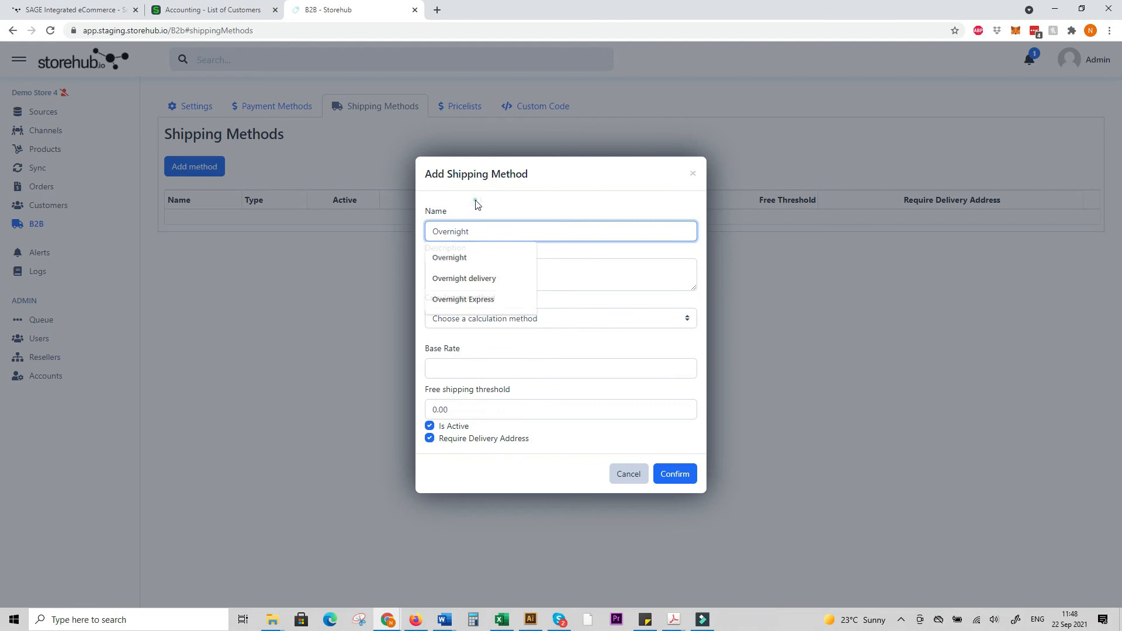
{"action": "left_click", "coordinate": [465, 276]}
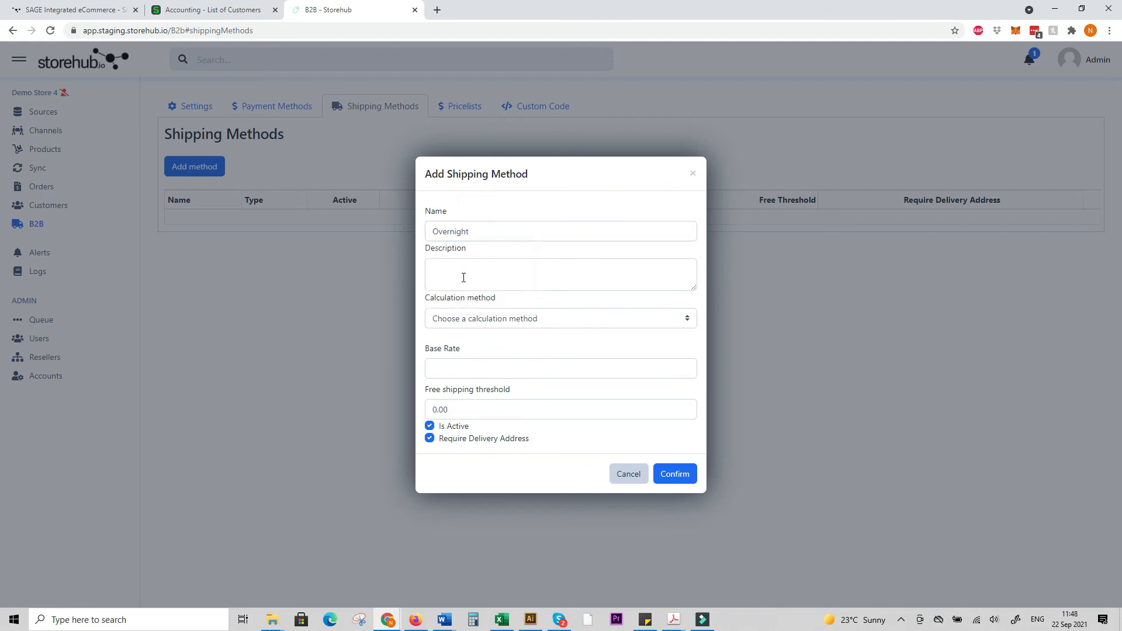
{"action": "type", "text": "Delivery is overnight if order placed before 10am"}
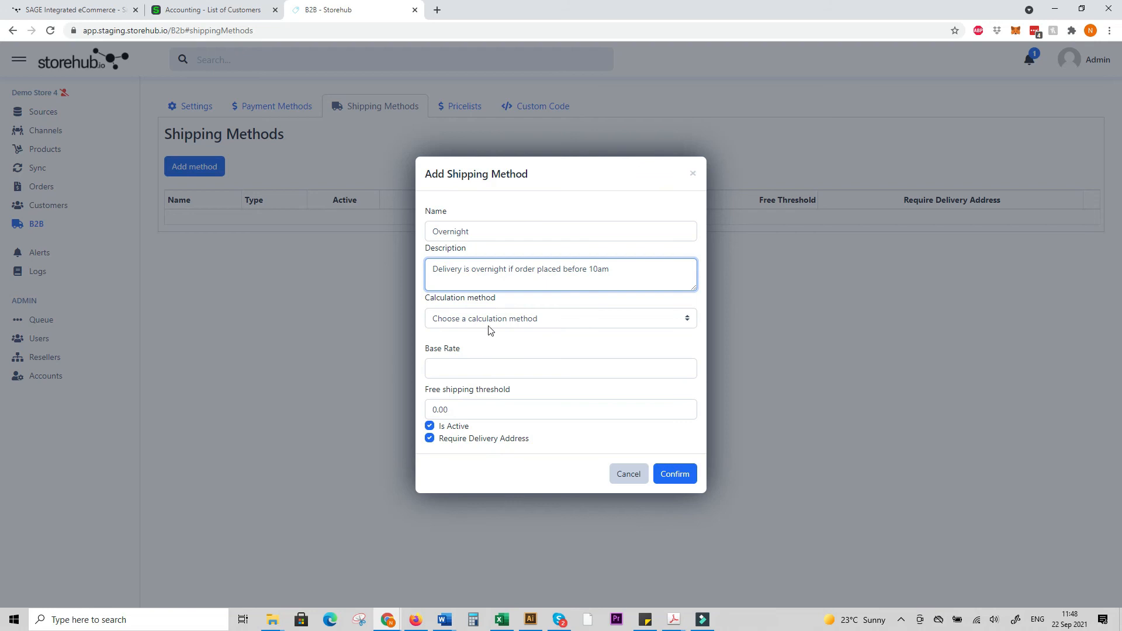
- Make the shipping calculation item based with a rate of 50.00 per item
{"action": "left_click", "coordinate": [507, 327]}
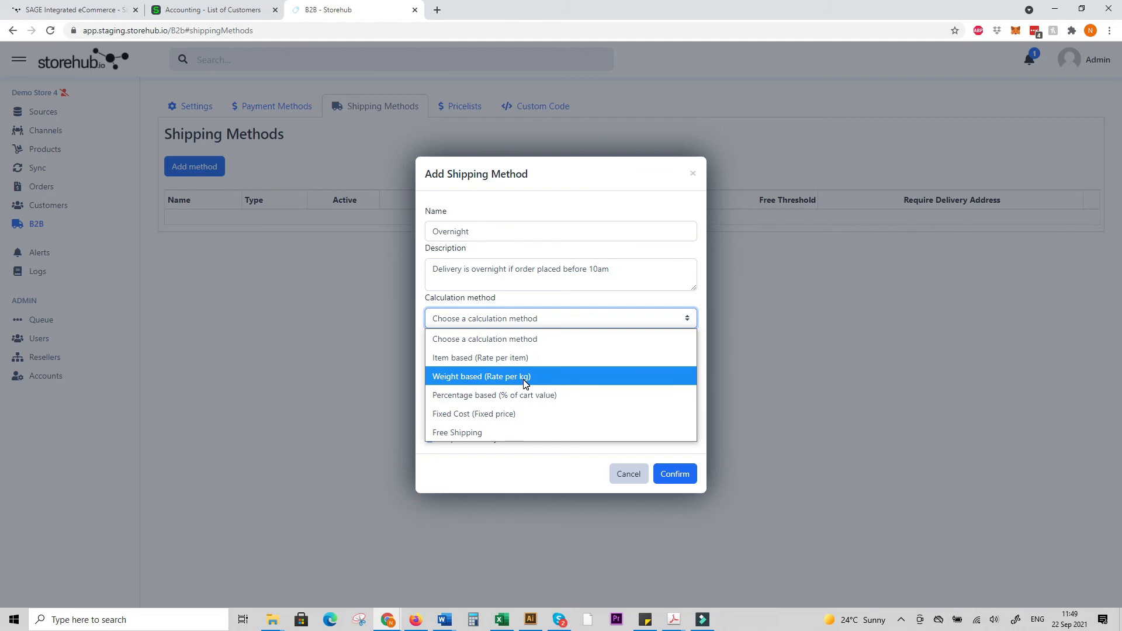
{"action": "left_click", "coordinate": [528, 361]}
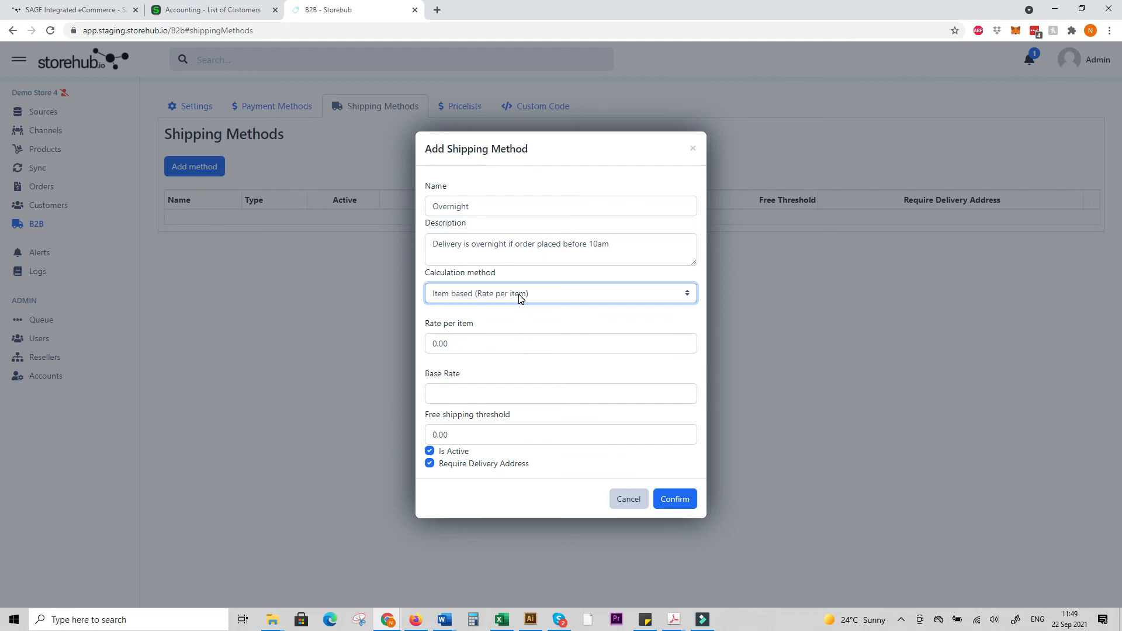
{"action": "left_click", "coordinate": [434, 344]}
{"action": "type", "text": "50"}
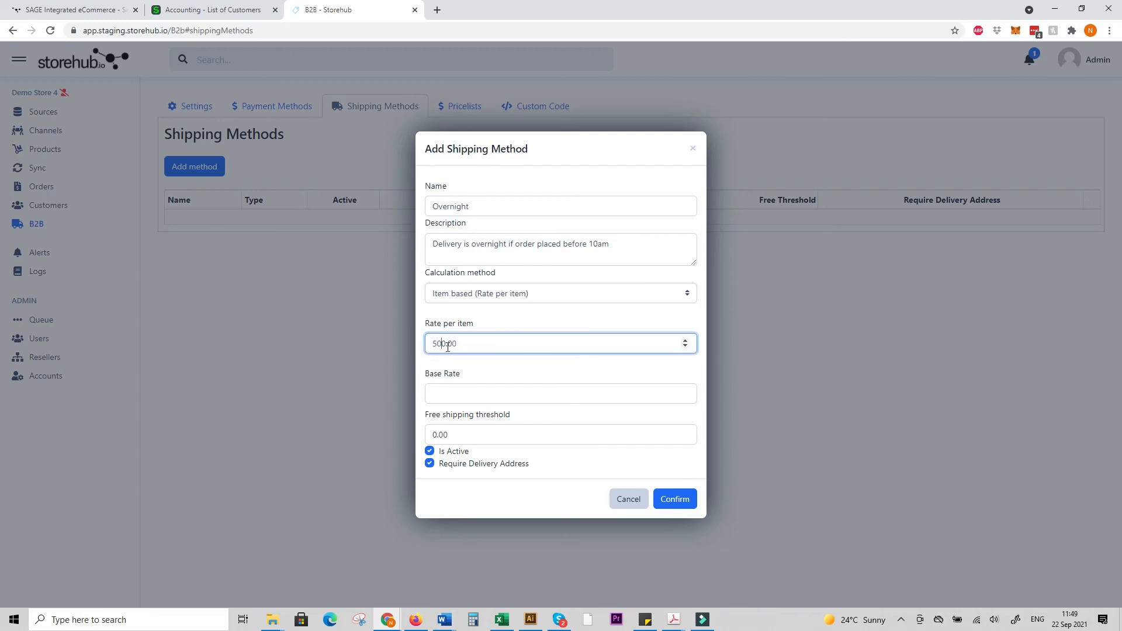
- Set the base rate to 100 and the free shipping threshold to 1000.00, and save the shipping method
{"action": "left_click", "coordinate": [452, 393]}
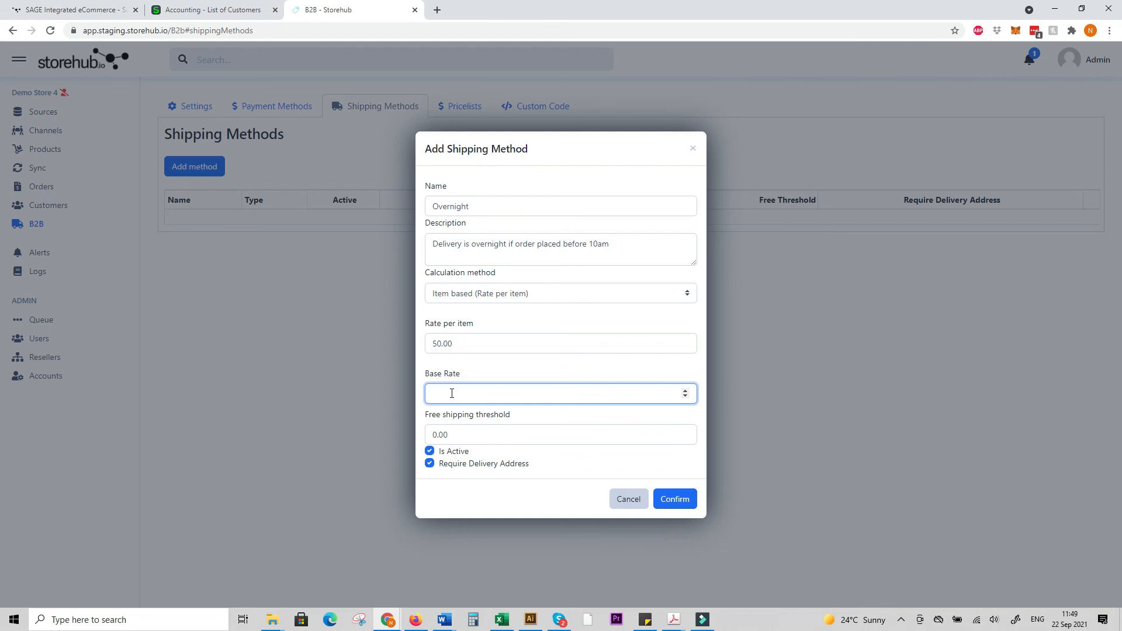
{"action": "type", "text": "100"}
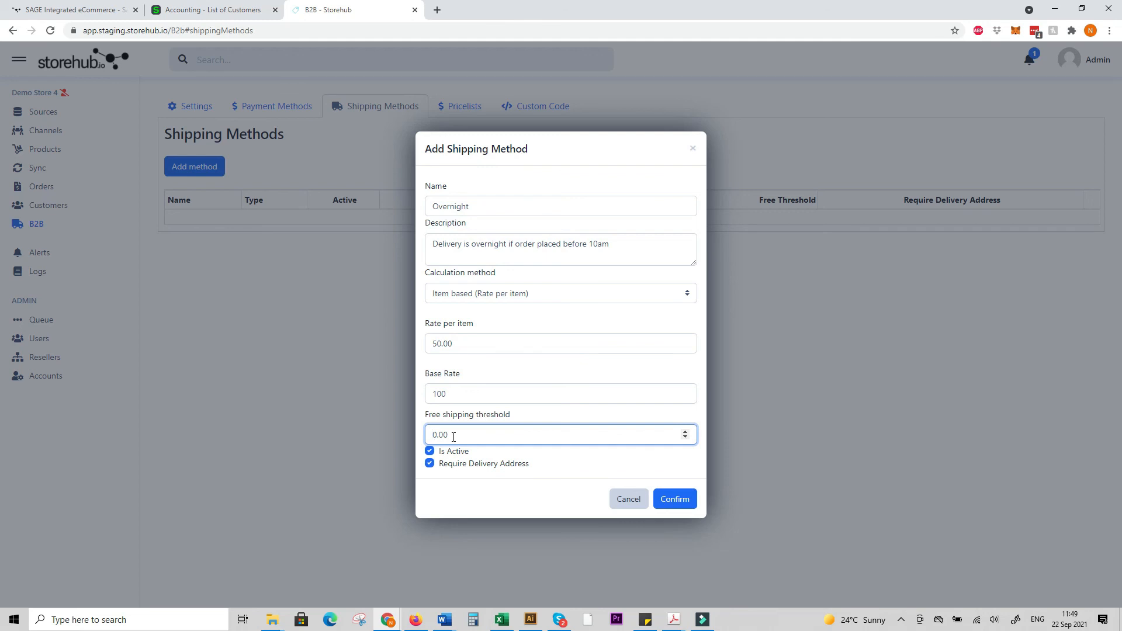
{"action": "type", "text": "1000.00"}
{"action": "left_click", "coordinate": [445, 437]}
{"action": "key", "text": "Return"}
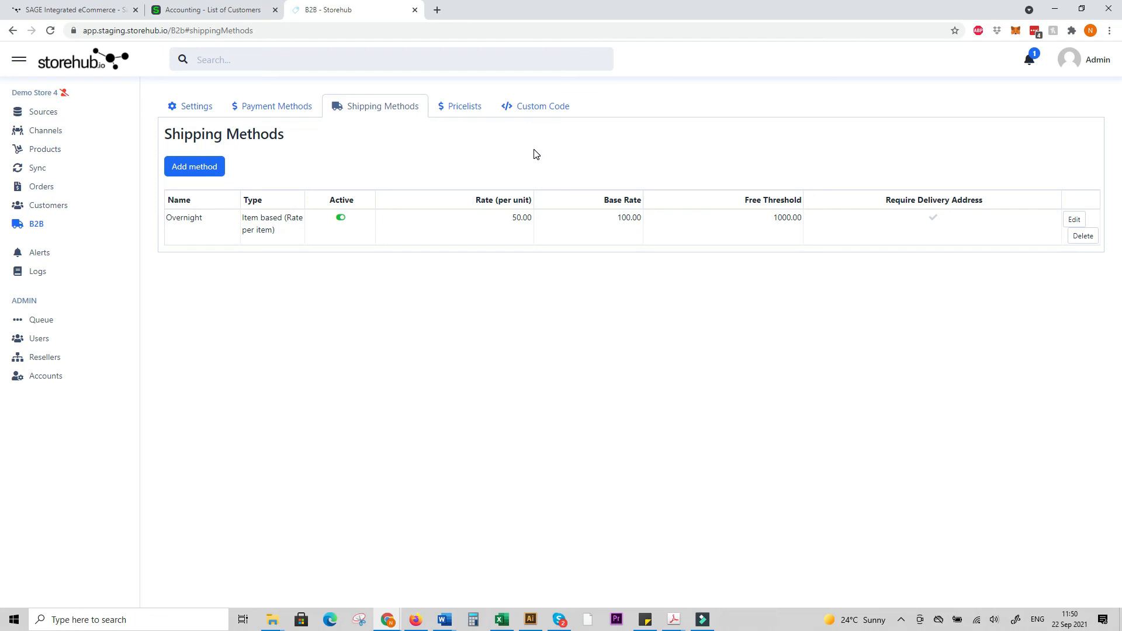
- Set the currency of the Trade price 2 price list to USD (US Dollar)
{"action": "left_click", "coordinate": [461, 108]}
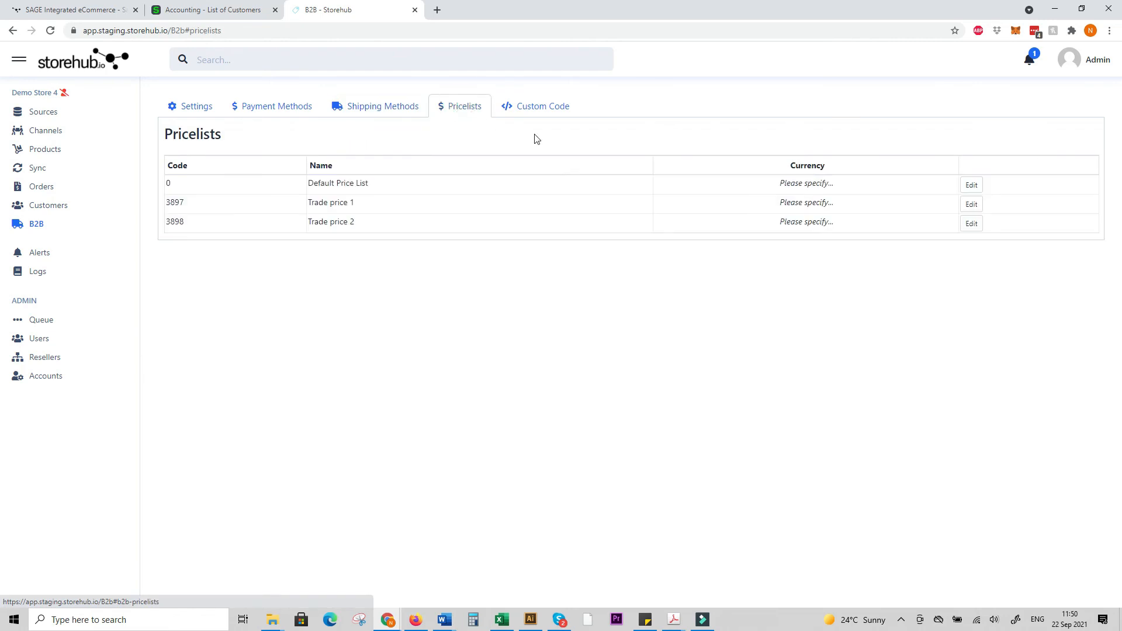
{"action": "left_click", "coordinate": [972, 224]}
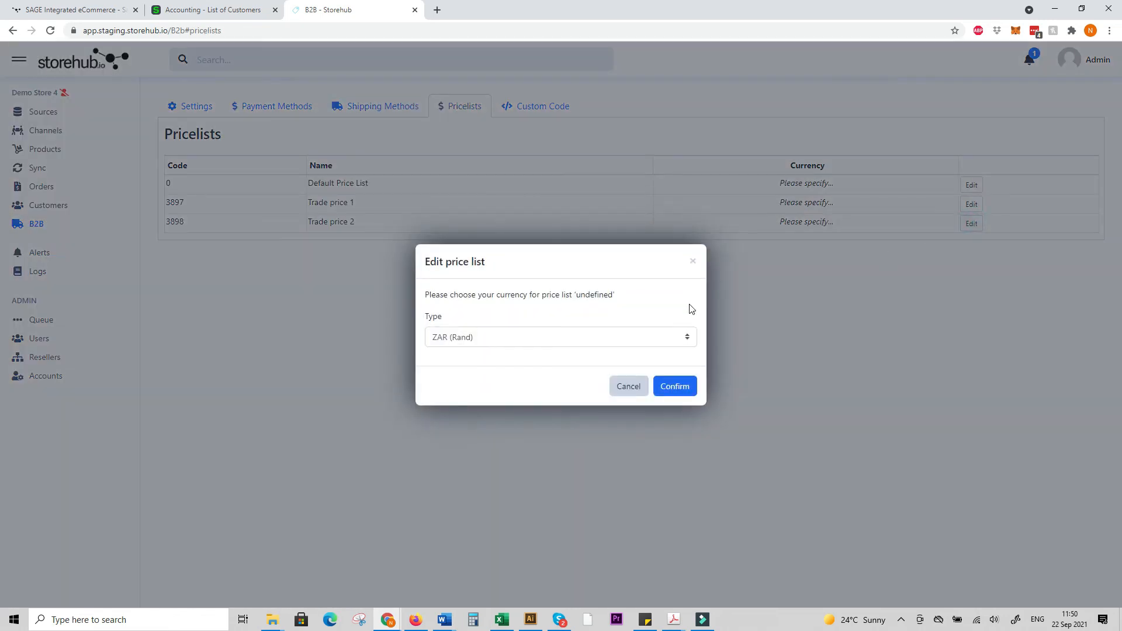
{"action": "left_click", "coordinate": [684, 338]}
{"action": "left_click", "coordinate": [639, 375]}
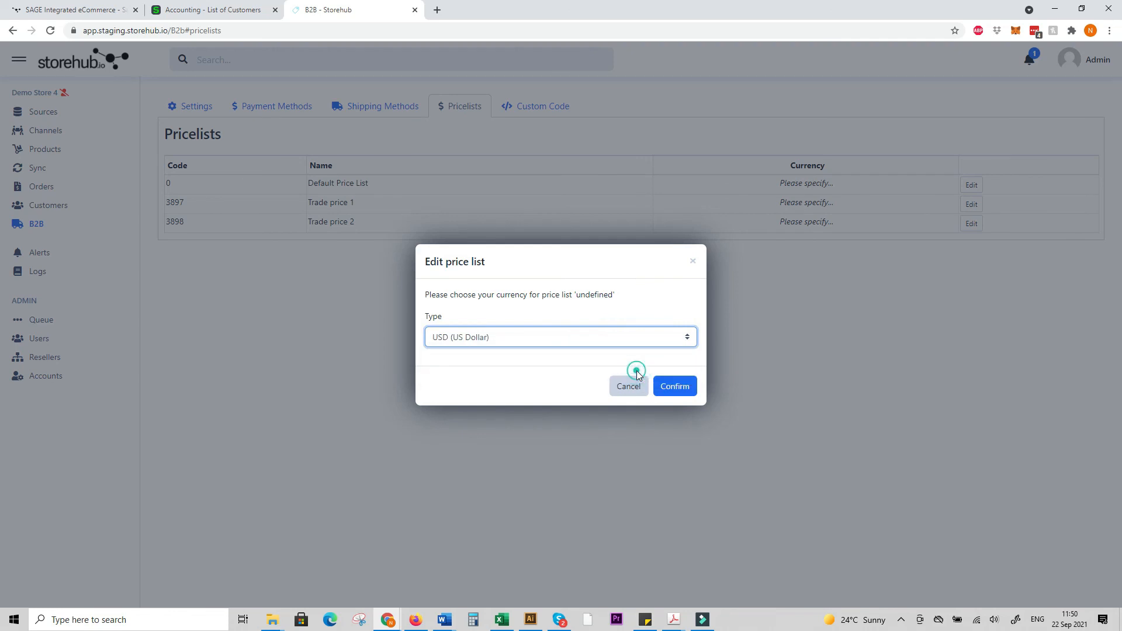
{"action": "left_click", "coordinate": [677, 388]}
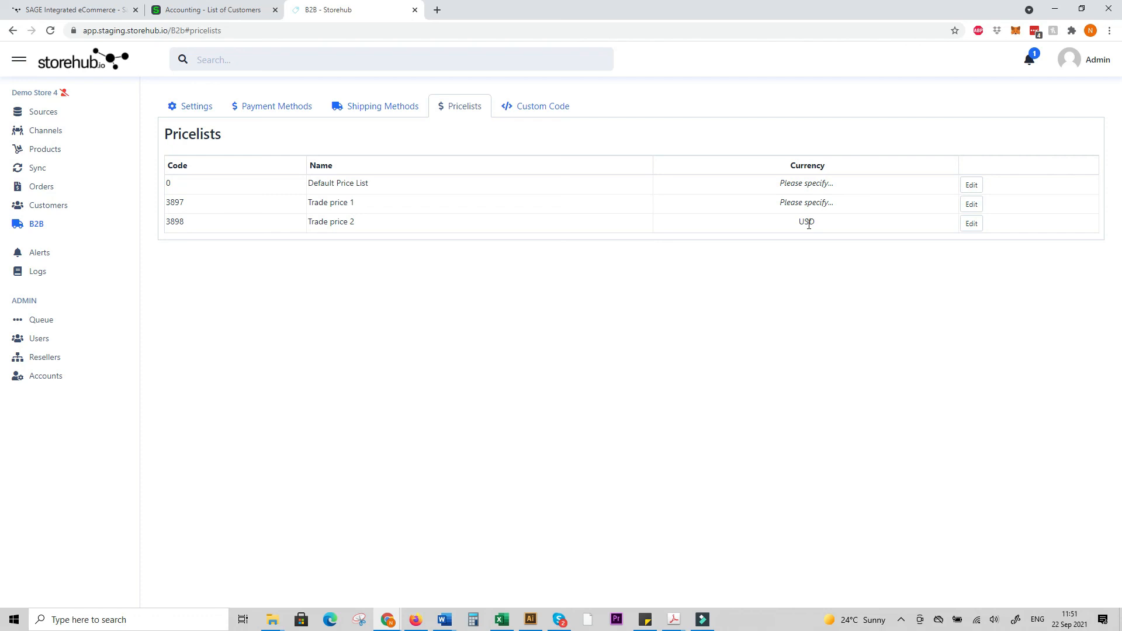
- Open the B2B store's custom code settings to view the CSS and Javascript fields
{"action": "left_click", "coordinate": [562, 112]}
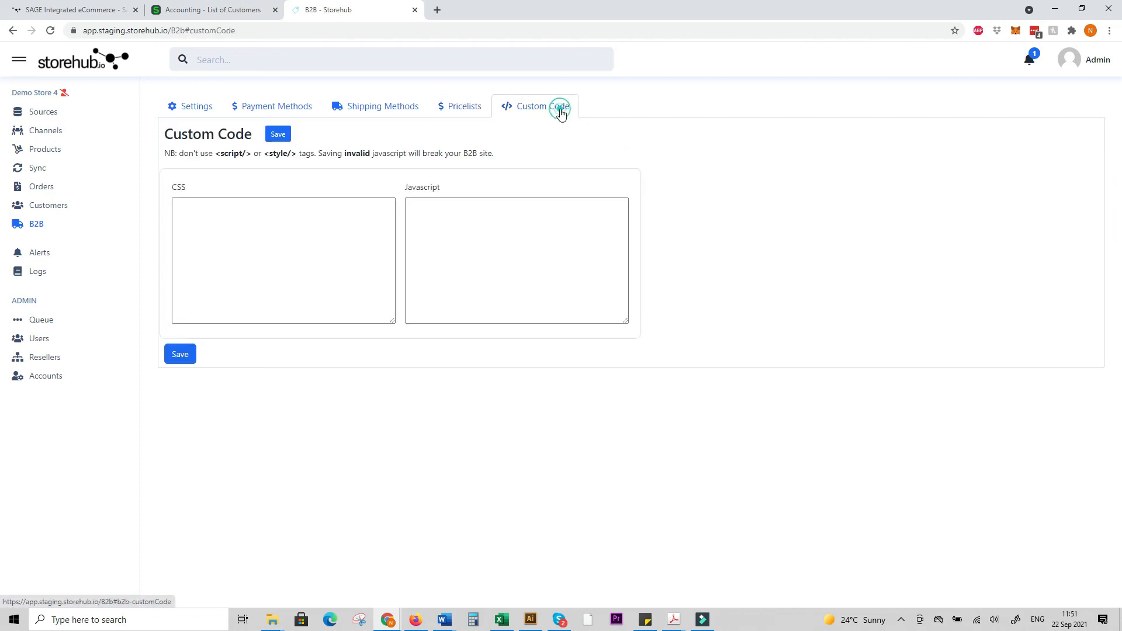